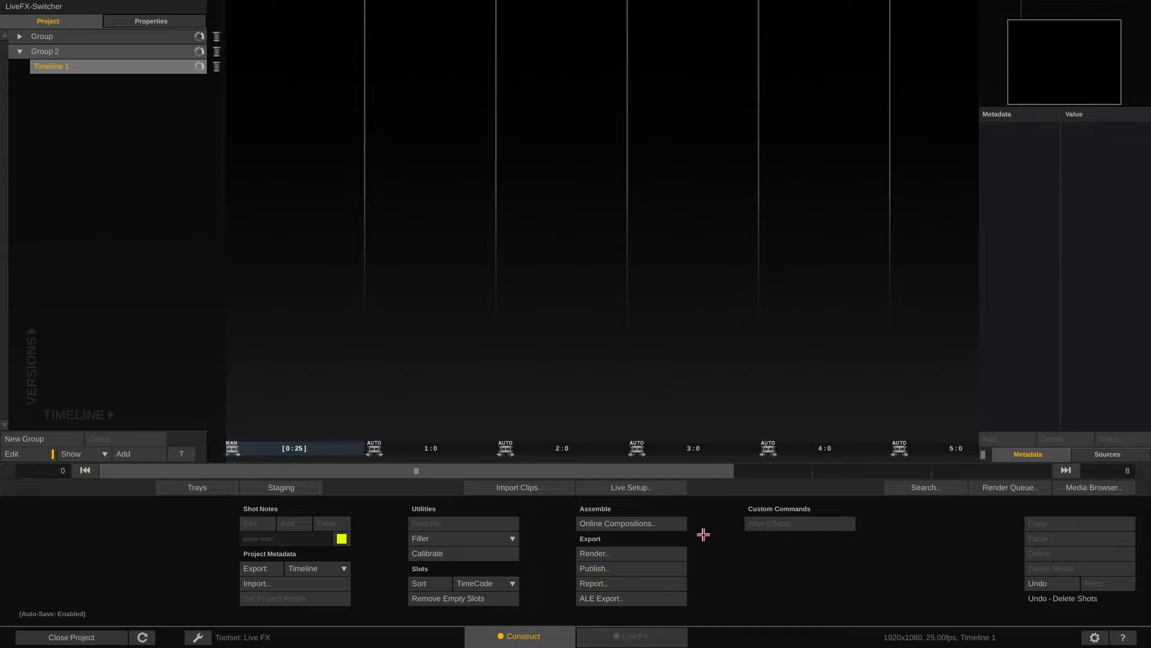
Step: Start a green-screen-with-background composition named SONY, keeping live capture as foreground
click(642, 487)
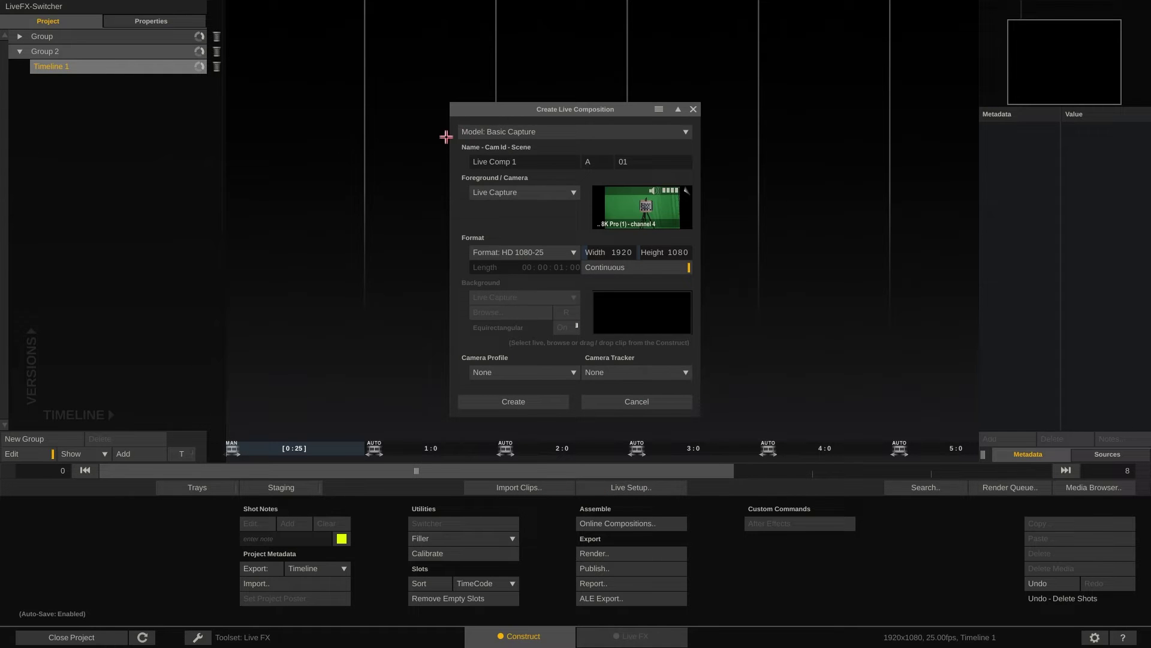
click(516, 131)
click(646, 141)
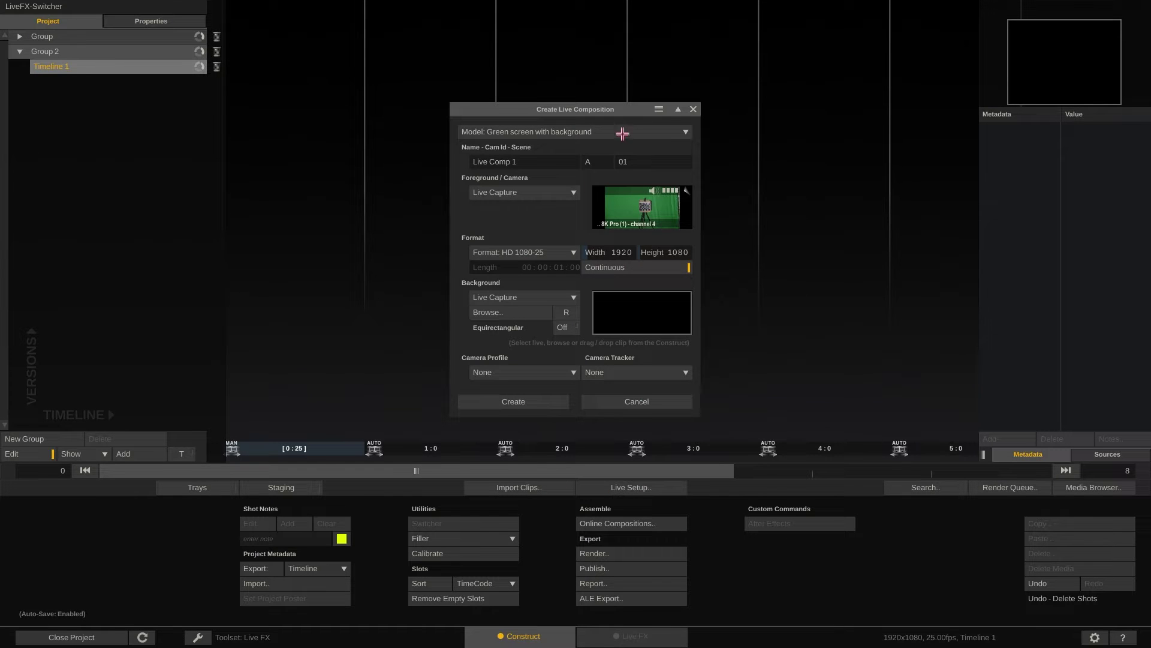
click(554, 161)
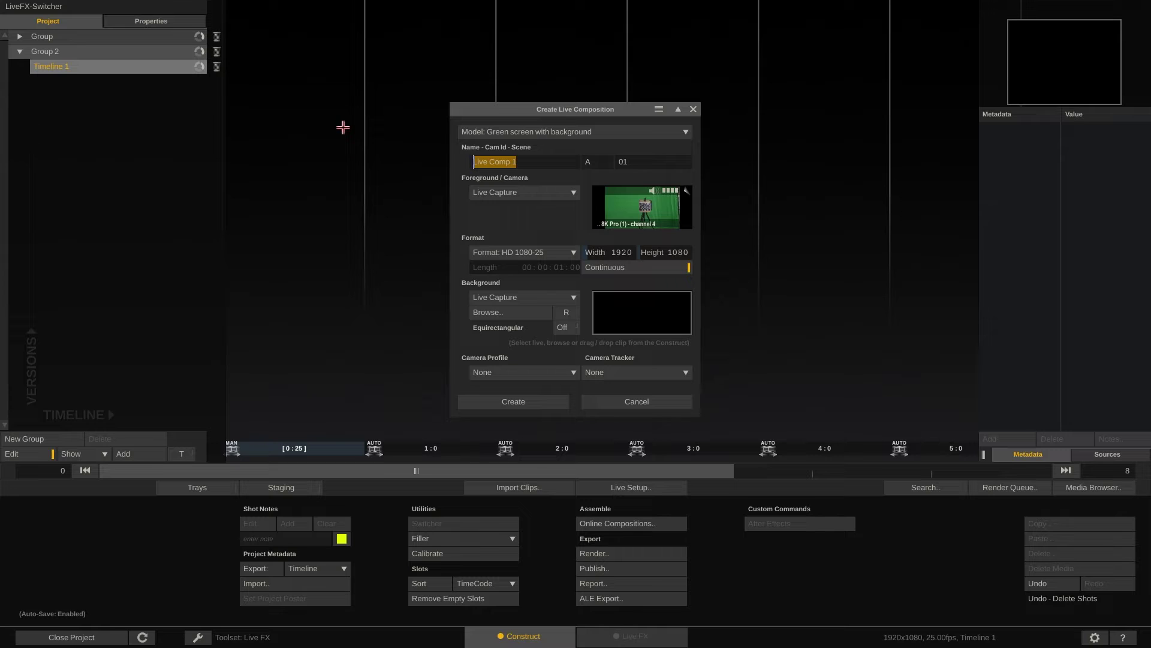
text(SONY)
click(516, 191)
click(557, 200)
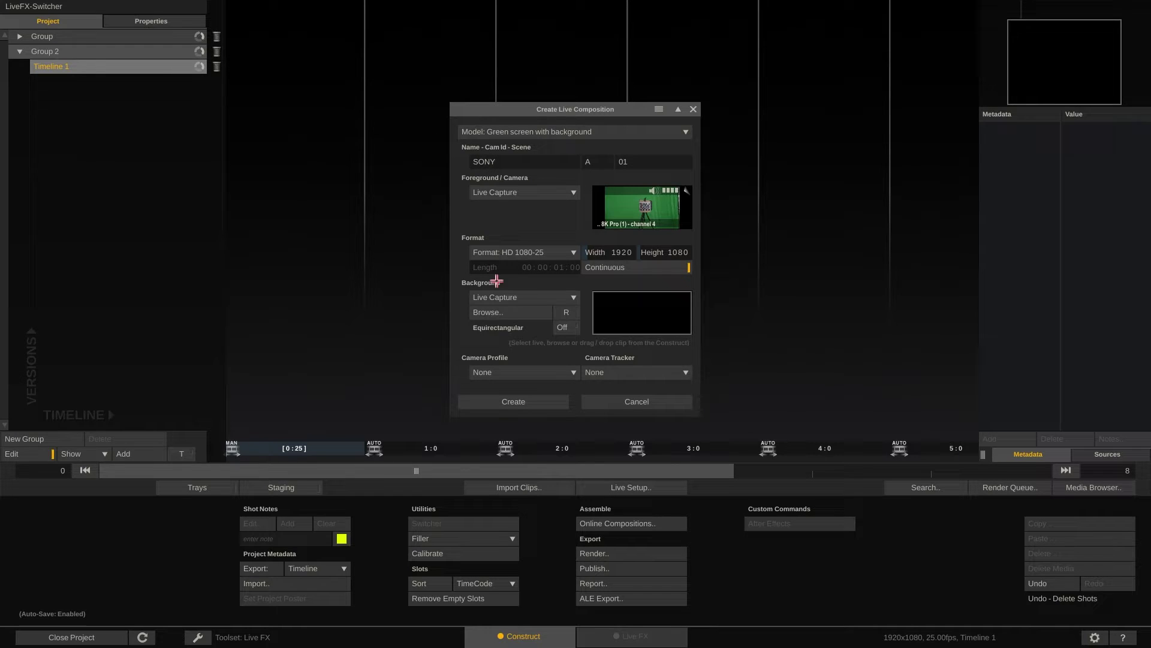
Step: Use urban_street_04_8k.jpg as equirectangular background with the Sony-28mm profile and a tracker, then create it
click(507, 310)
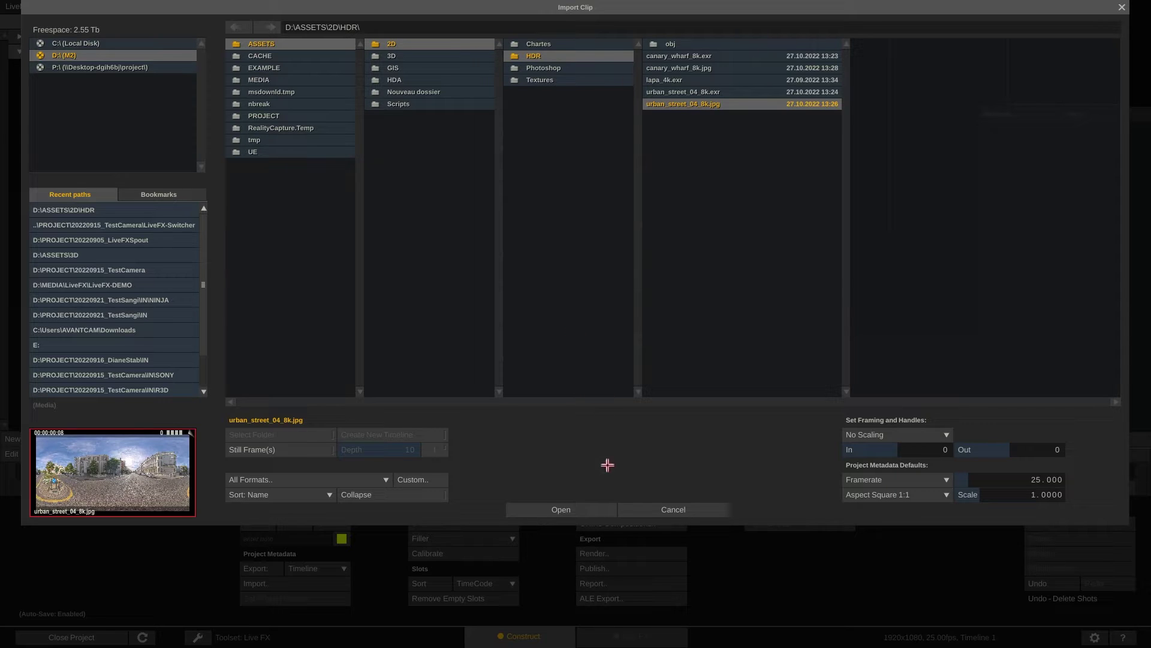
click(590, 510)
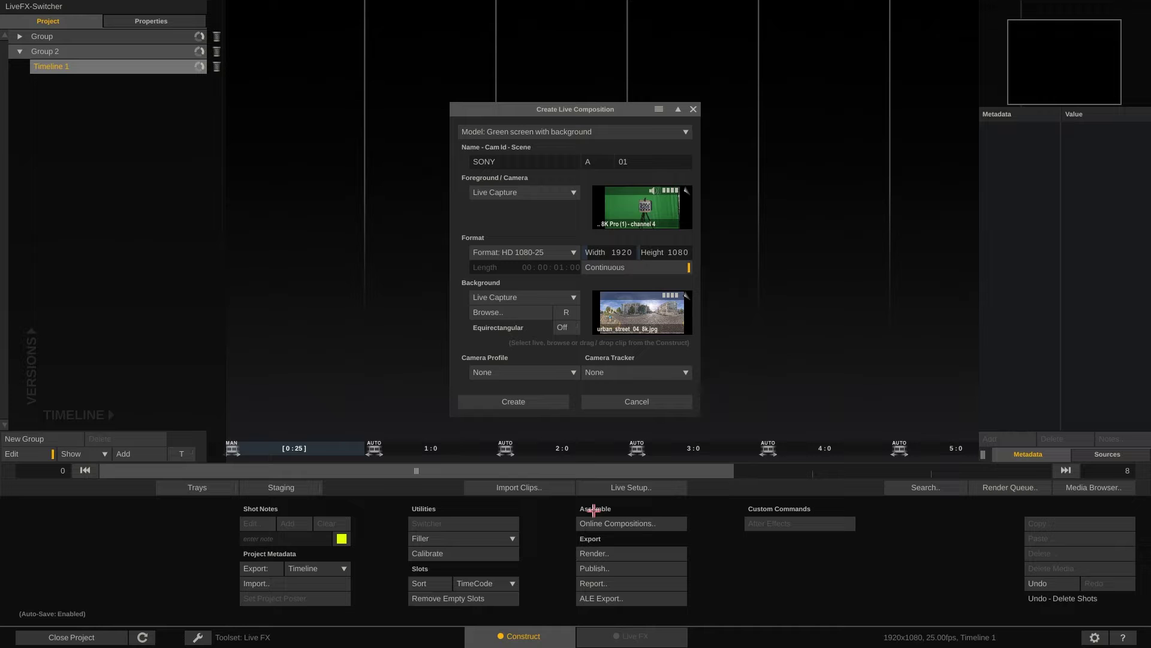
click(565, 328)
click(508, 374)
click(509, 387)
click(630, 371)
click(631, 371)
click(552, 399)
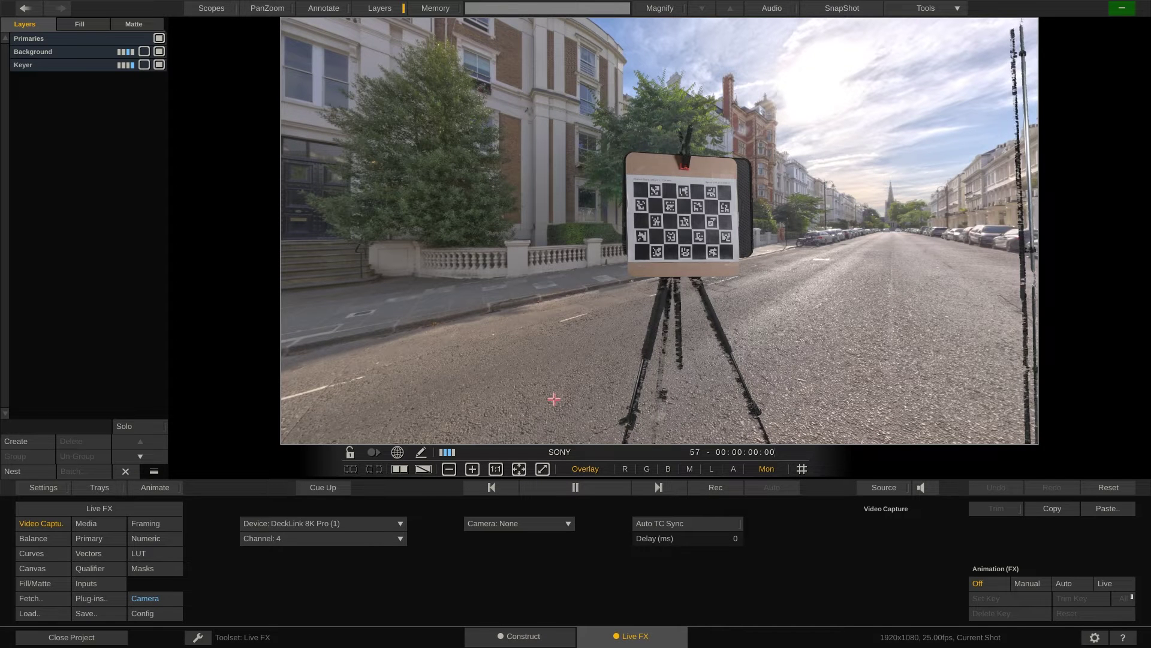
Step: Color-key the SONY Keyer layer by sampling the green screen, then return to the timeline
click(479, 374)
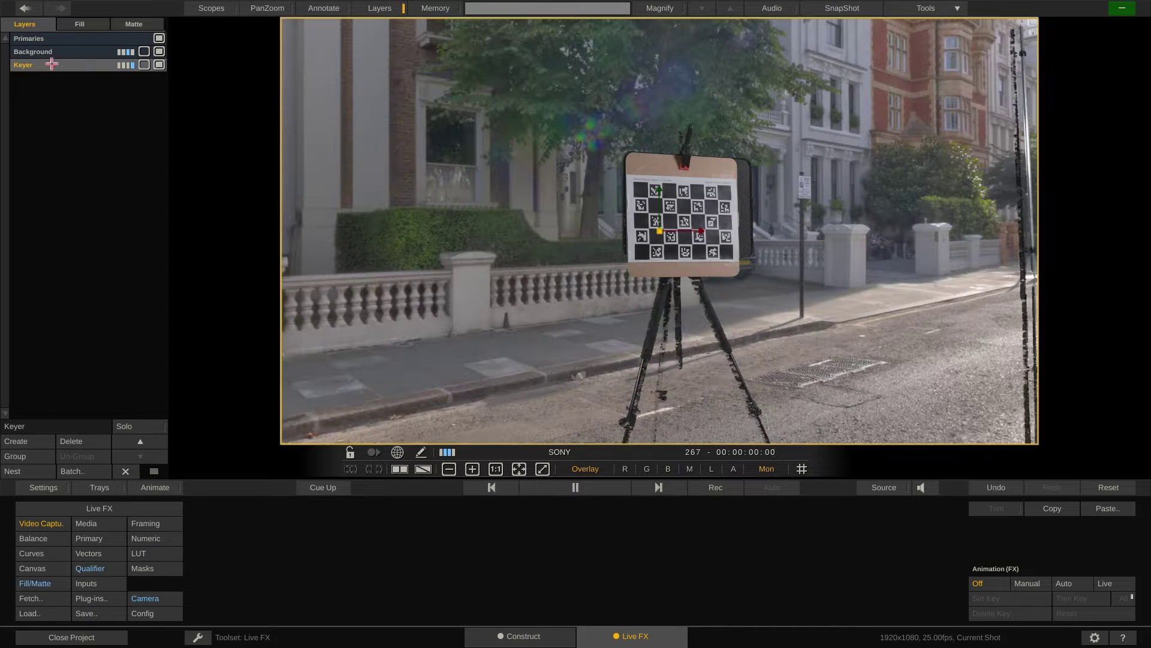
click(120, 565)
click(366, 523)
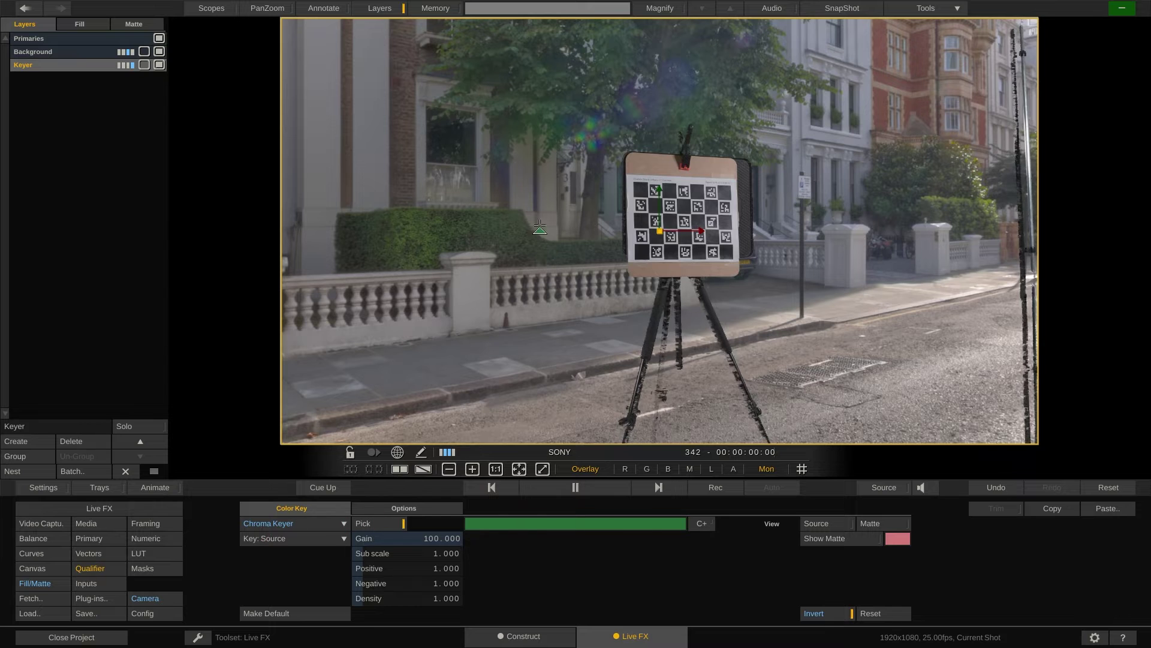
click(582, 318)
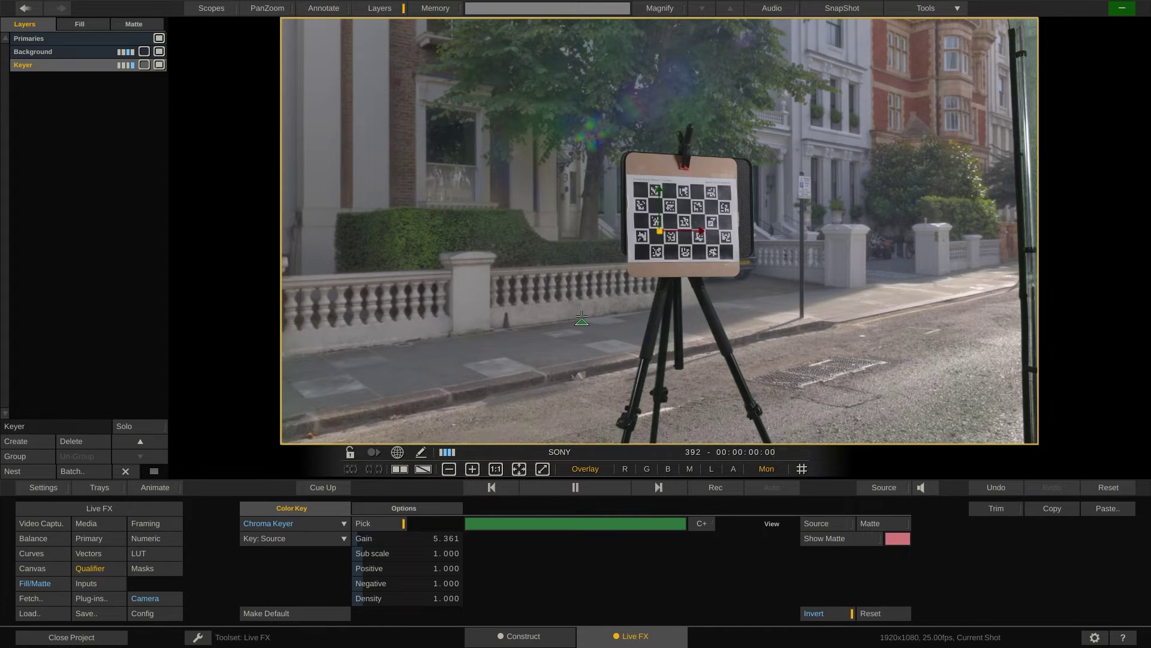
key(Escape)
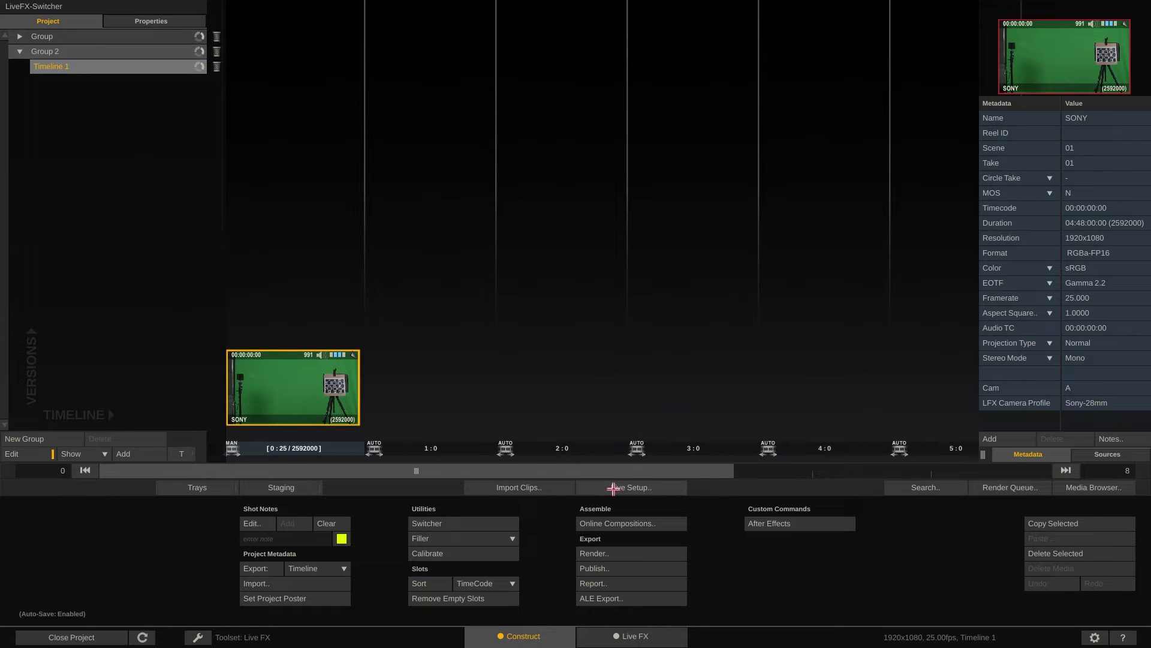
Step: Start a second live composition named KOMODO with scene 01
click(613, 486)
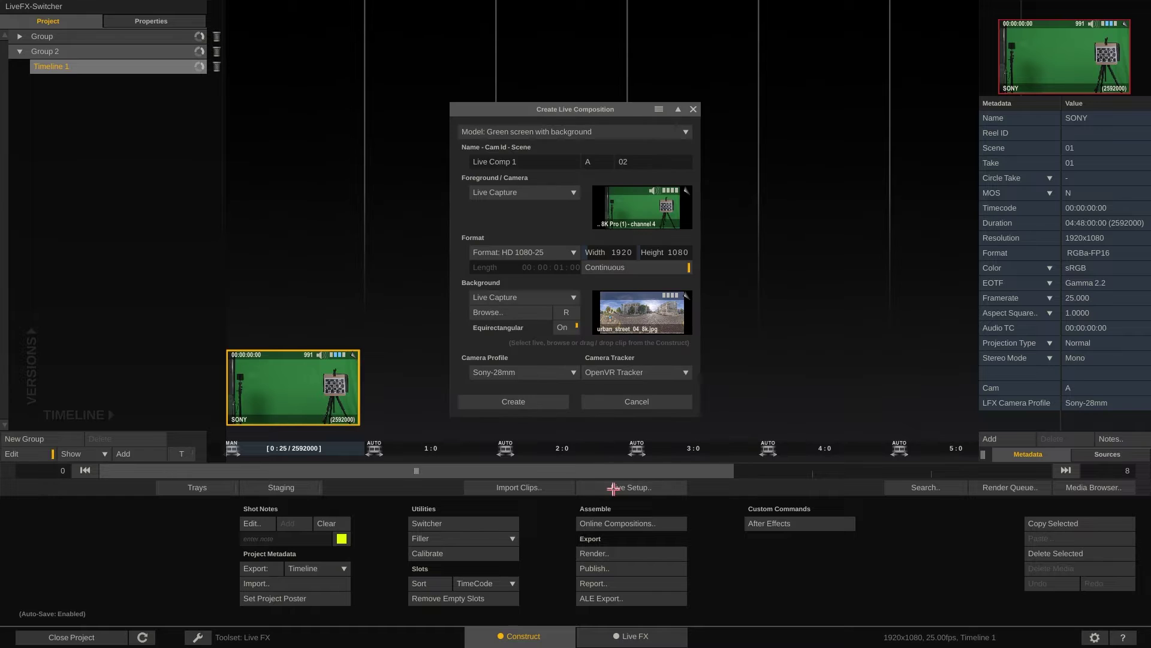
click(480, 162)
text(KOMODO)
key(Tab)
key(Tab)
text(01)
Step: Use capture channel 1 as foreground, komodo-16mm profile and RealSense Tracker, then create it
click(542, 193)
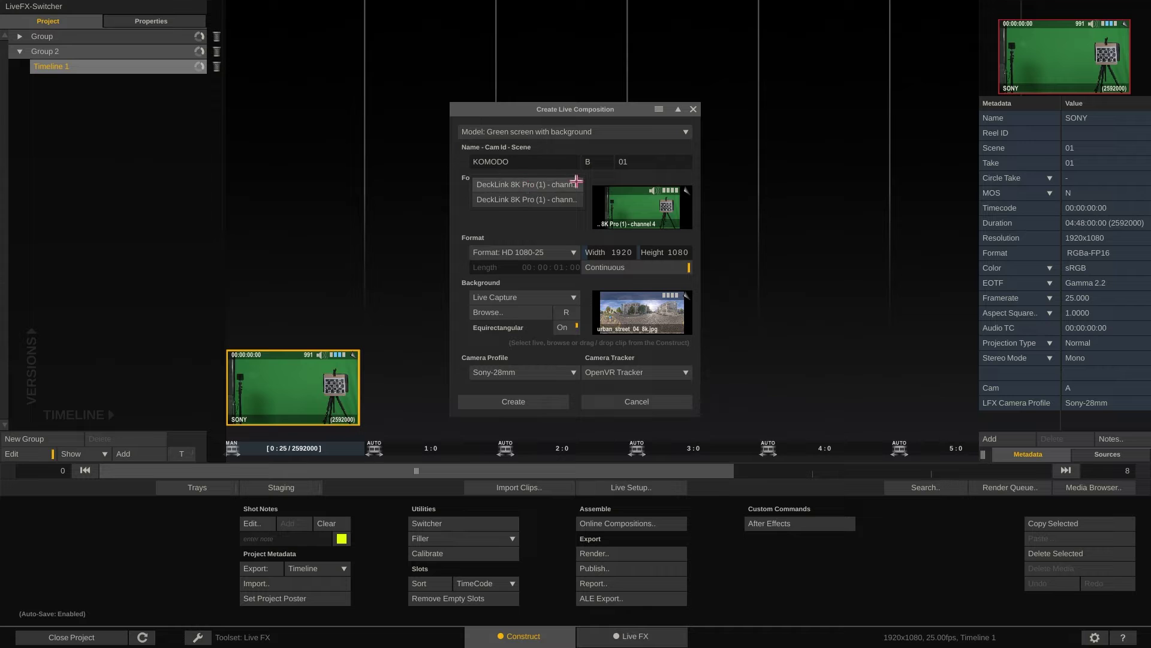
click(576, 182)
click(551, 370)
click(564, 384)
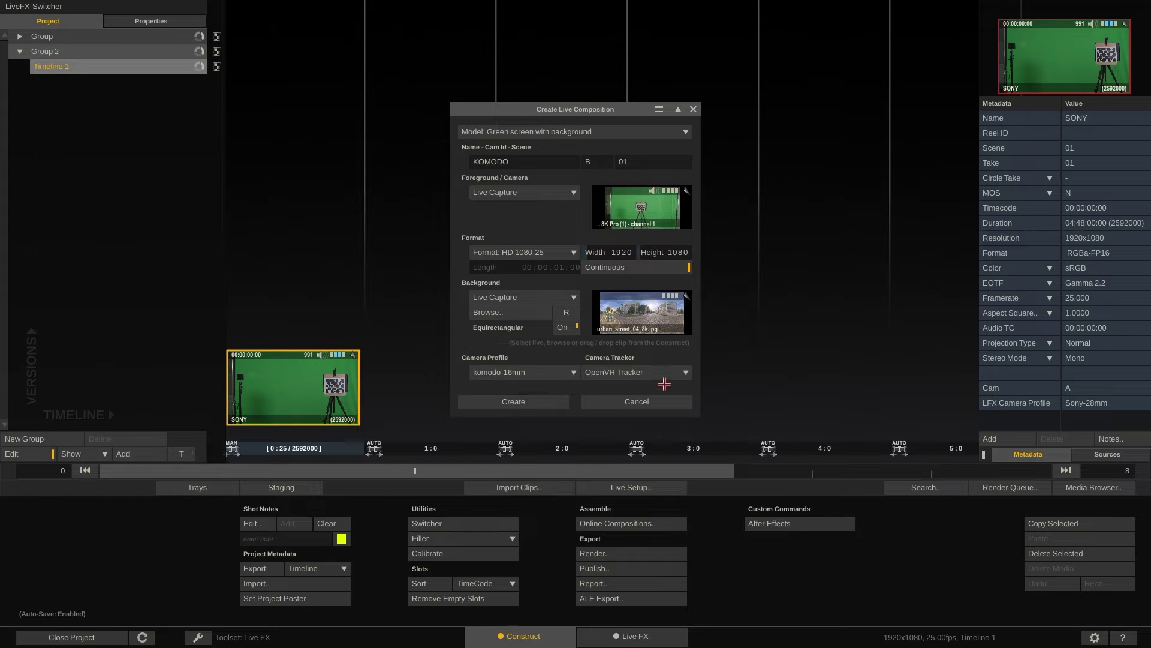
click(663, 377)
click(624, 388)
click(527, 402)
Step: Color-key KOMODO's Keyer layer by sampling the green screen, reaching chroma gain 7.123
click(87, 65)
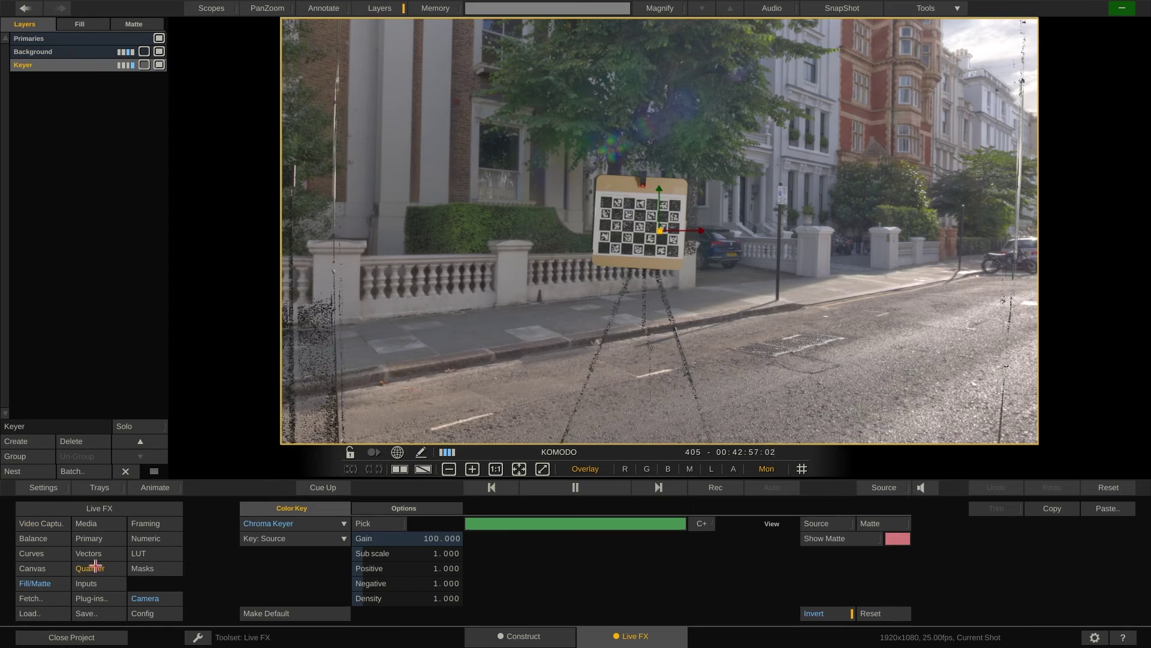
click(406, 181)
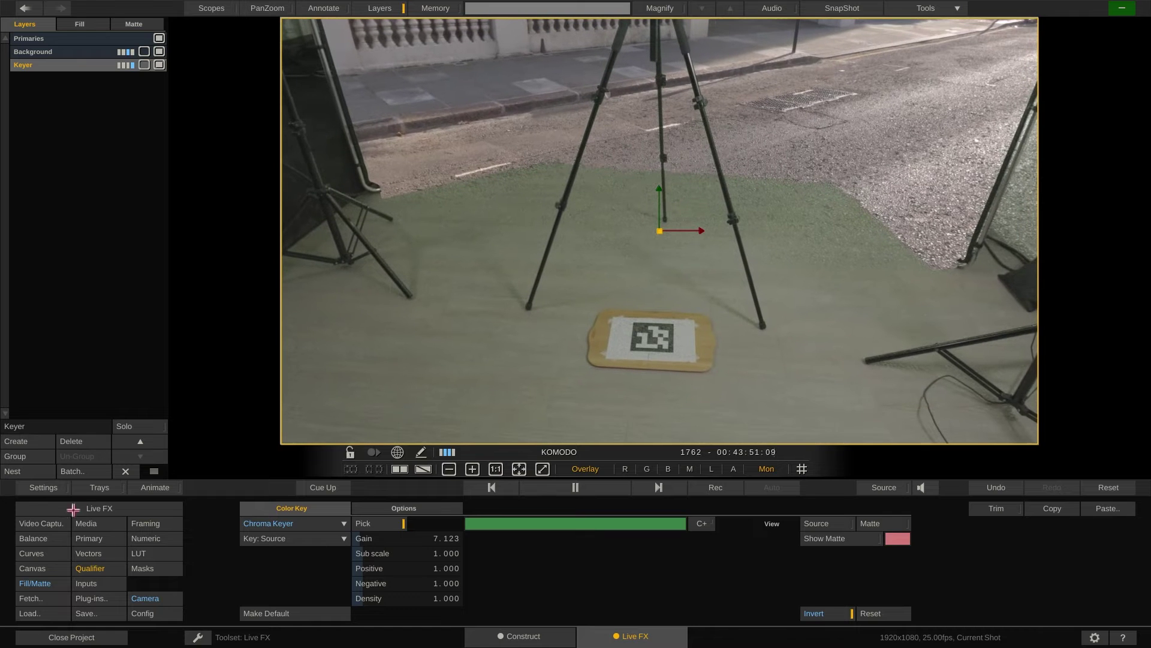
Step: Calibrate the KOMODO camera position from the floor Aruco marker
click(71, 510)
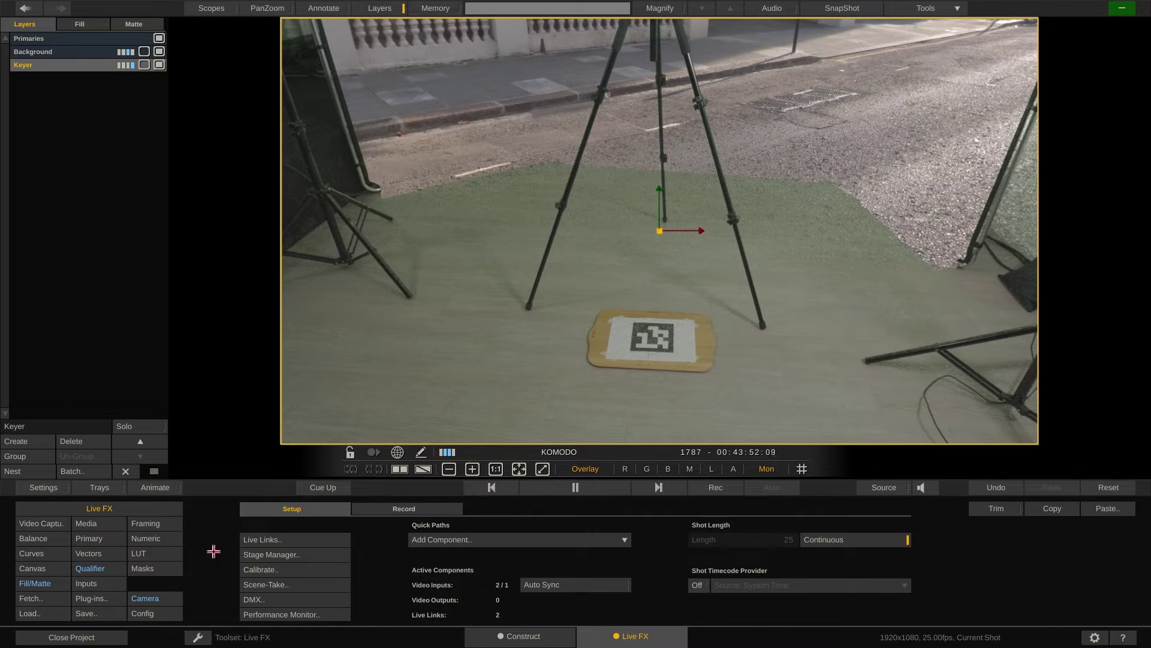
click(277, 568)
click(177, 283)
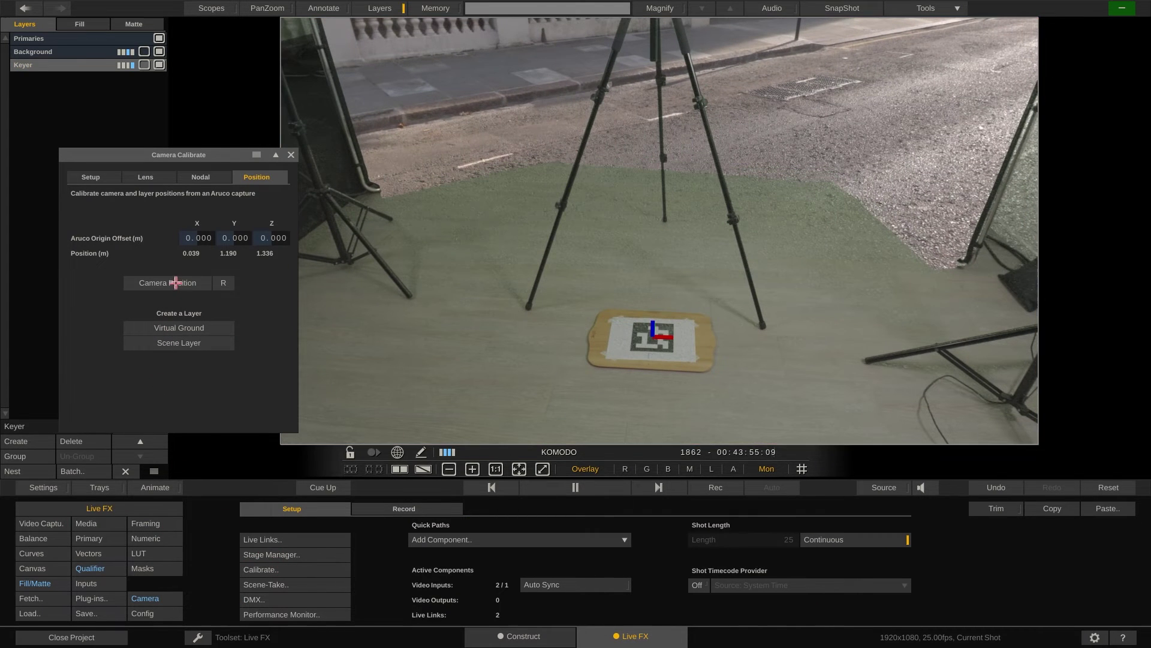
click(291, 155)
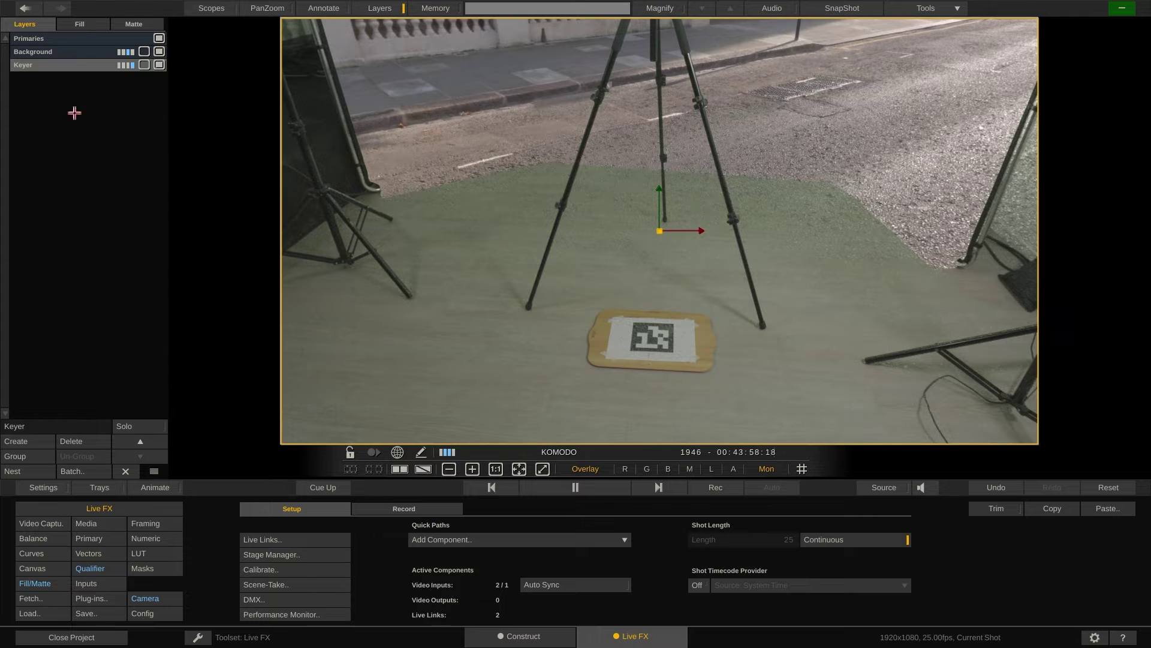
Step: Rotate the Background layer's Eq->2D Transform to a yaw of 43
click(76, 51)
click(40, 523)
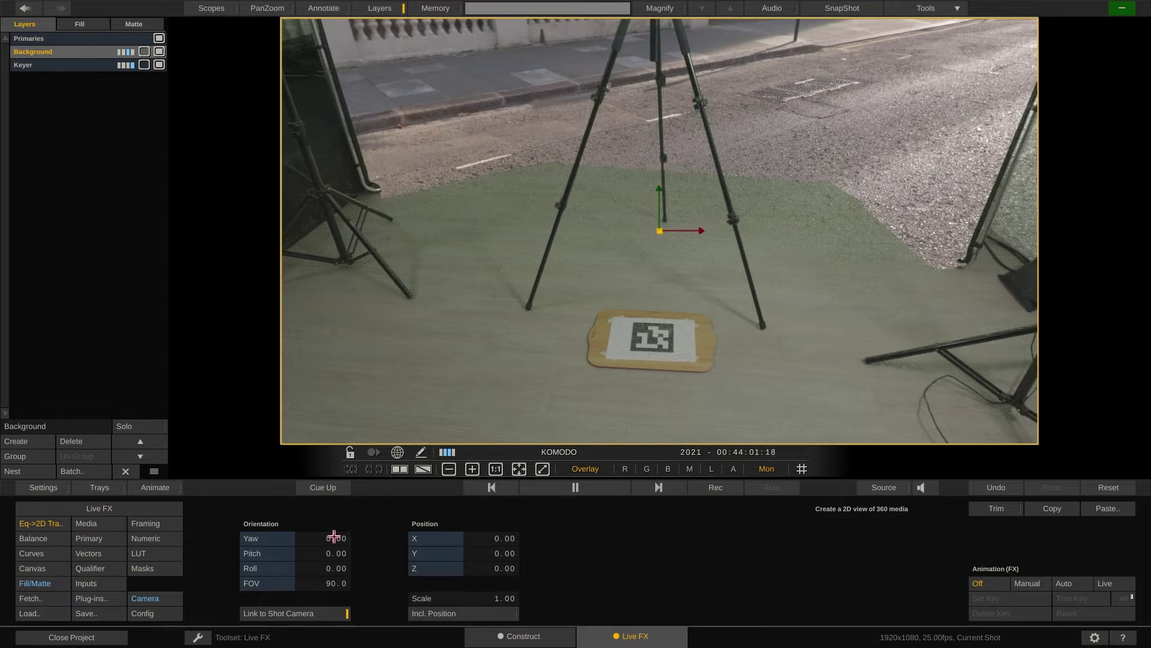
scroll(334, 538, up, 2)
scroll(334, 536, up, 20)
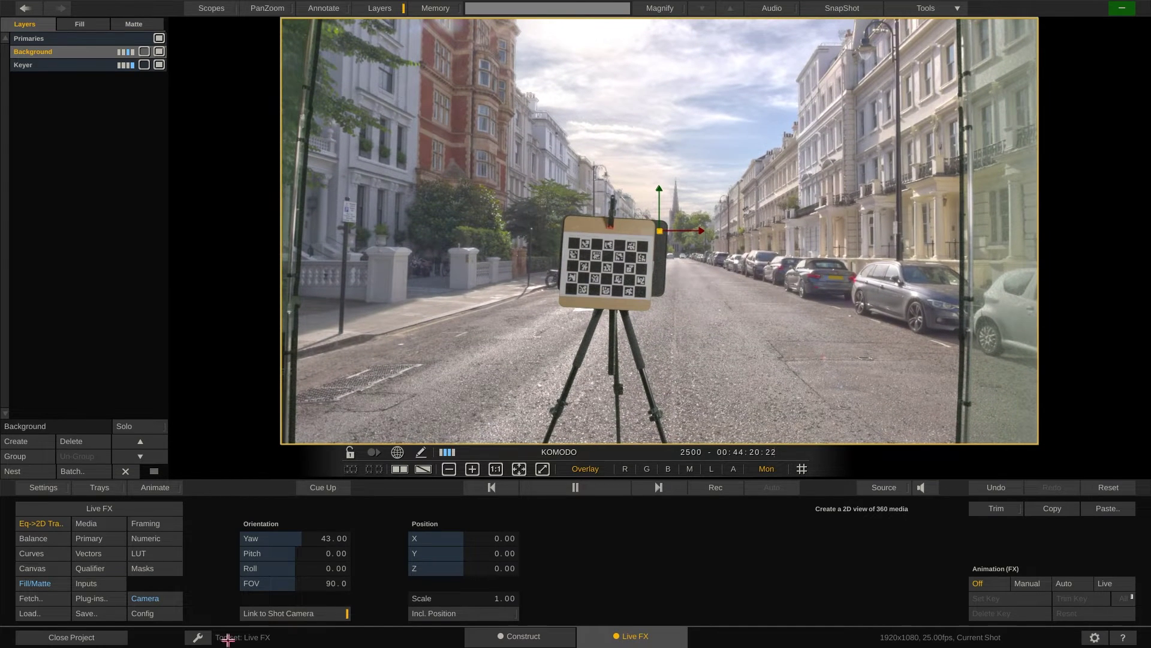
Step: Raise the KOMODO Keyer layer in Canvas to a Trans Y of about 1.288
click(100, 567)
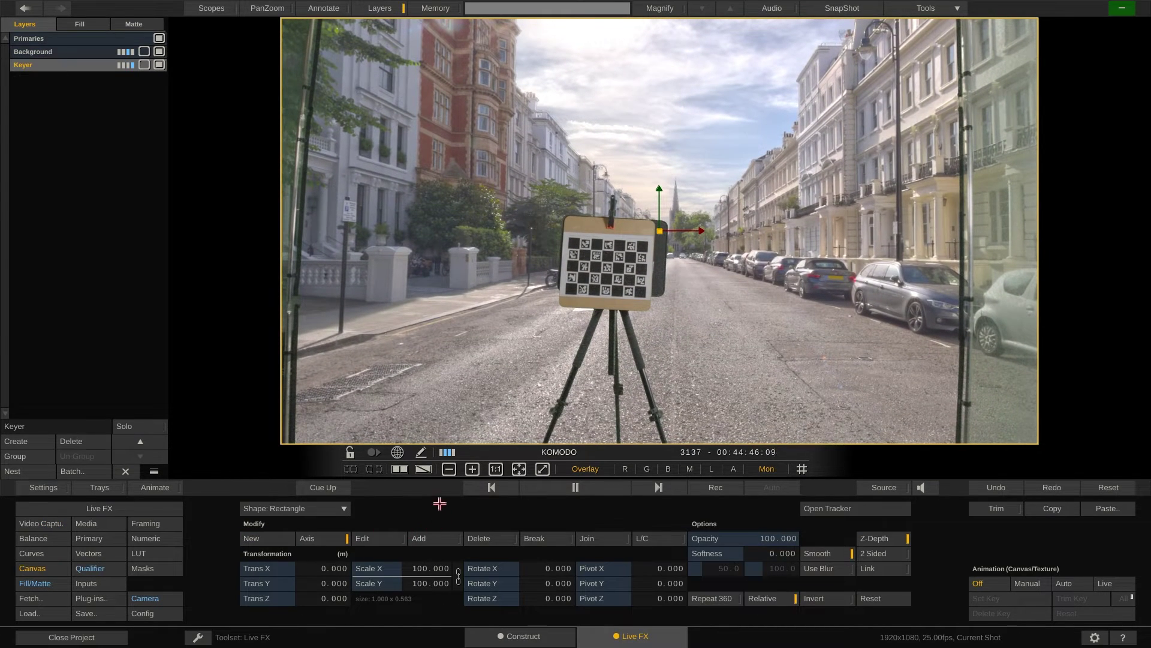
click(780, 597)
drag(745, 205, 672, 447)
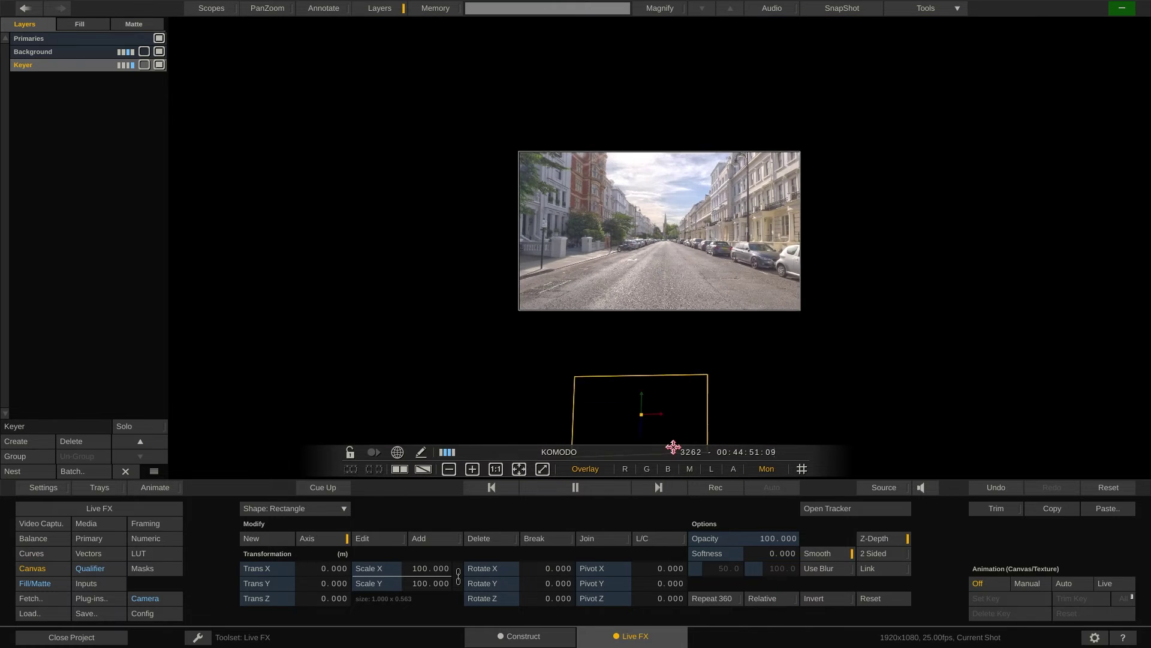
drag(329, 585, 644, 333)
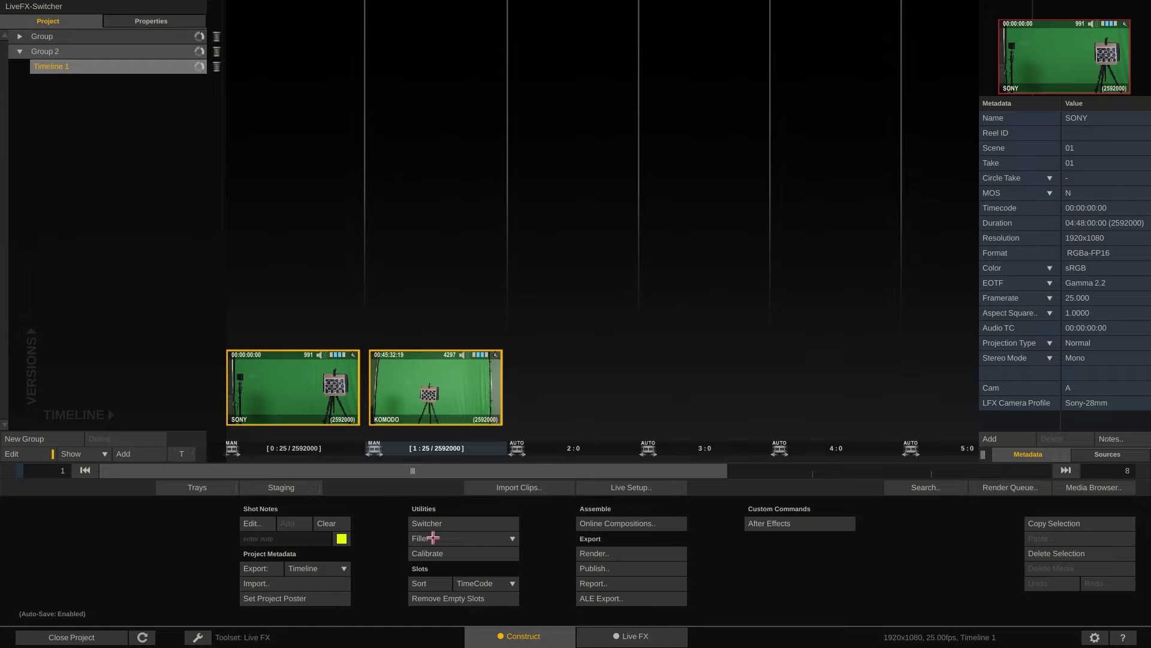
Step: Place an LFX Switcher from Utilities in timeline slot 3 and open it
drag(437, 523, 568, 337)
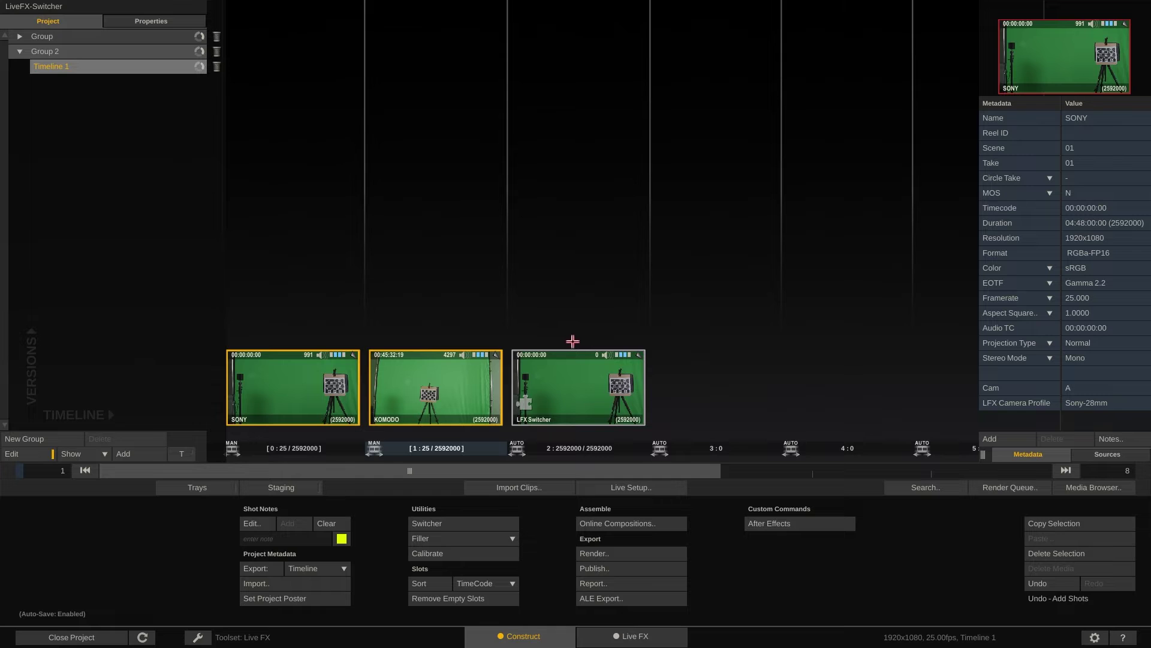
click(578, 449)
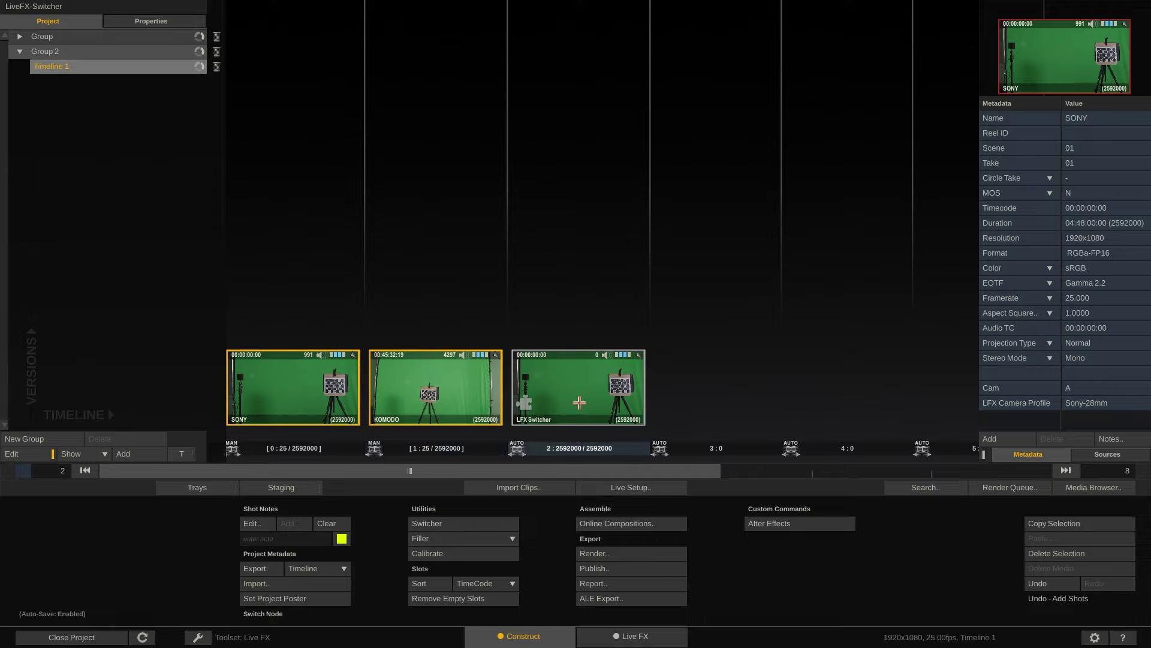
double_click(578, 383)
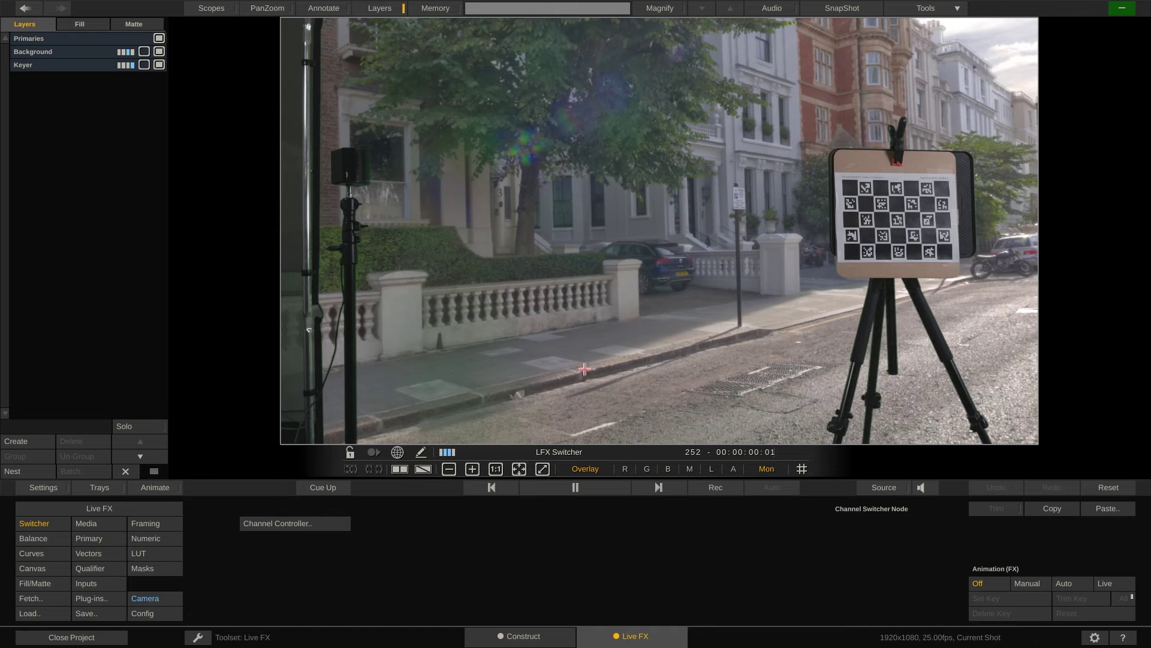
Step: Open the switcher's Channel Controller and try switching between Input 1 and Input 2
click(270, 521)
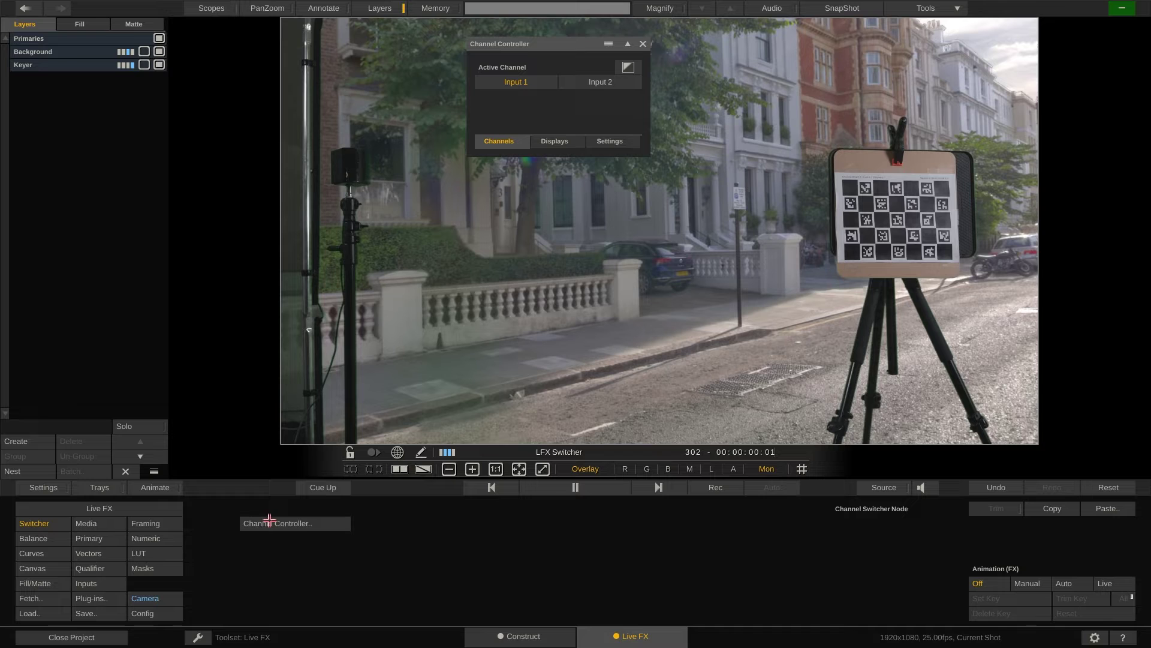
click(573, 81)
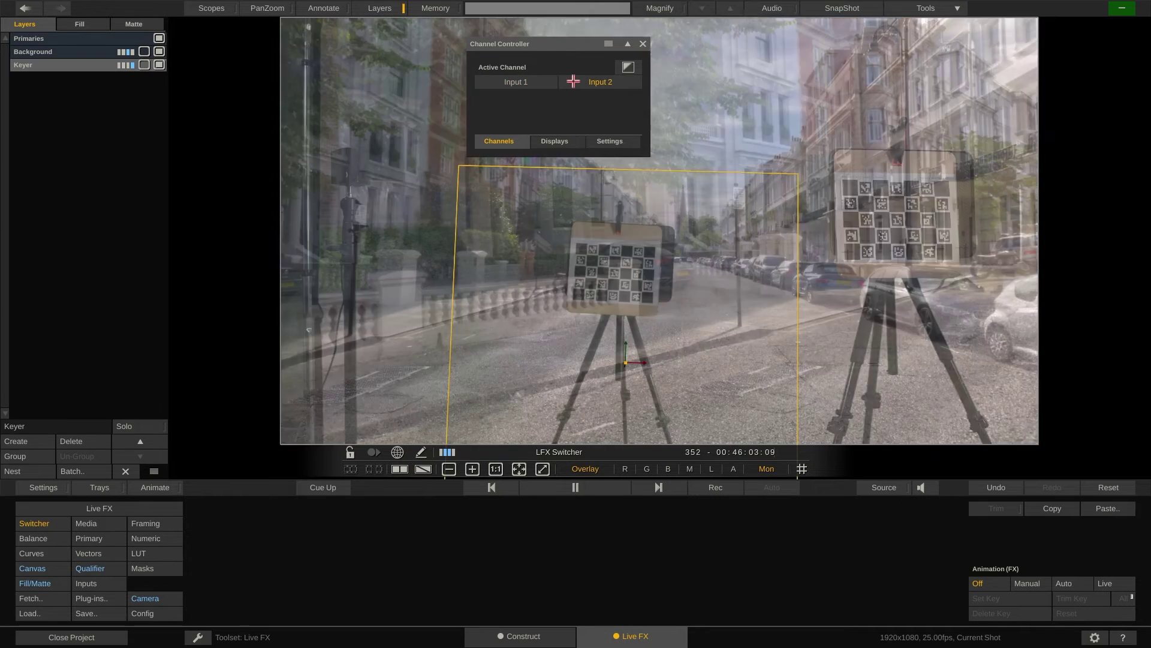
click(520, 82)
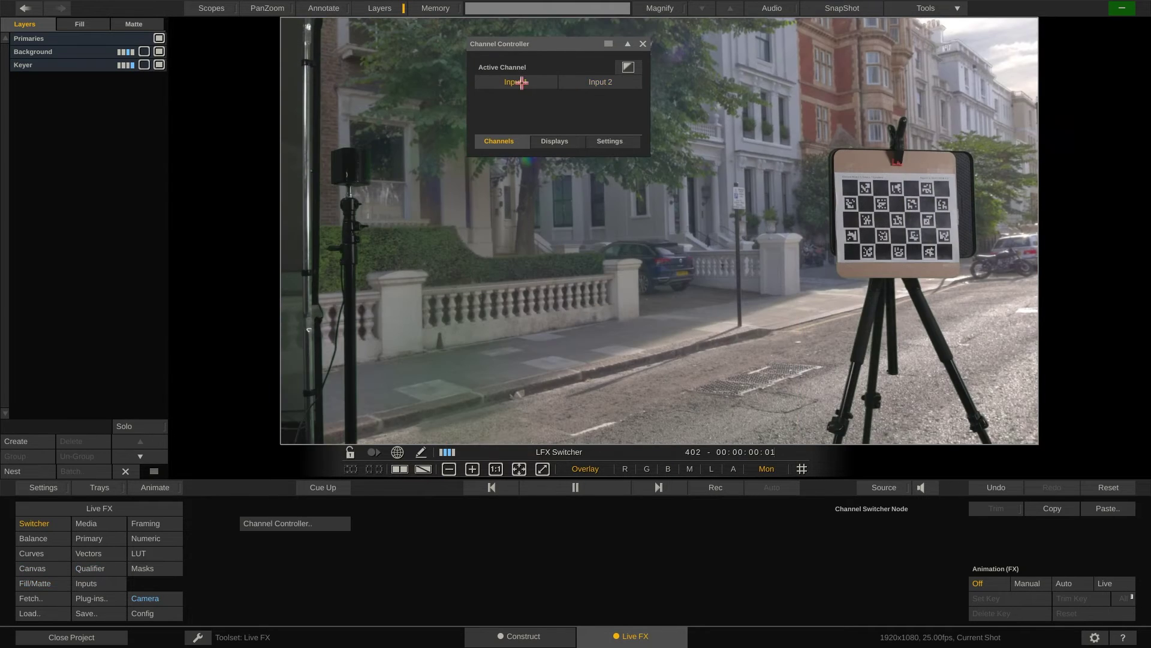
click(580, 84)
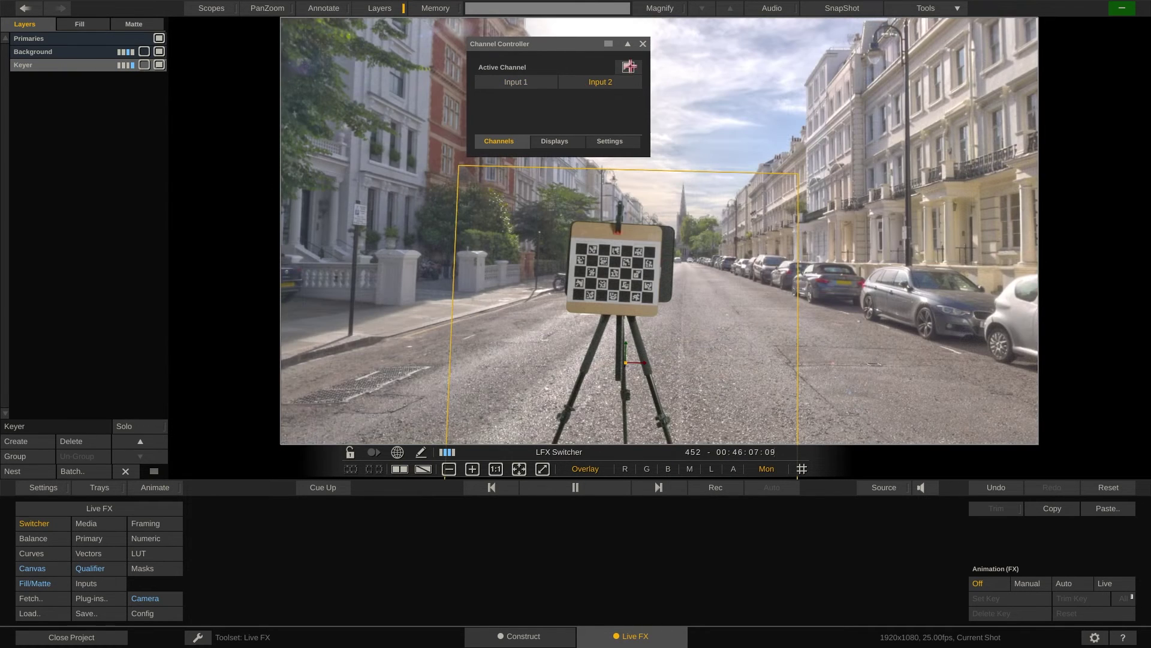
Step: Set channel transitions to Cut, recheck Input 1 then Input 2, and show Displays
click(628, 66)
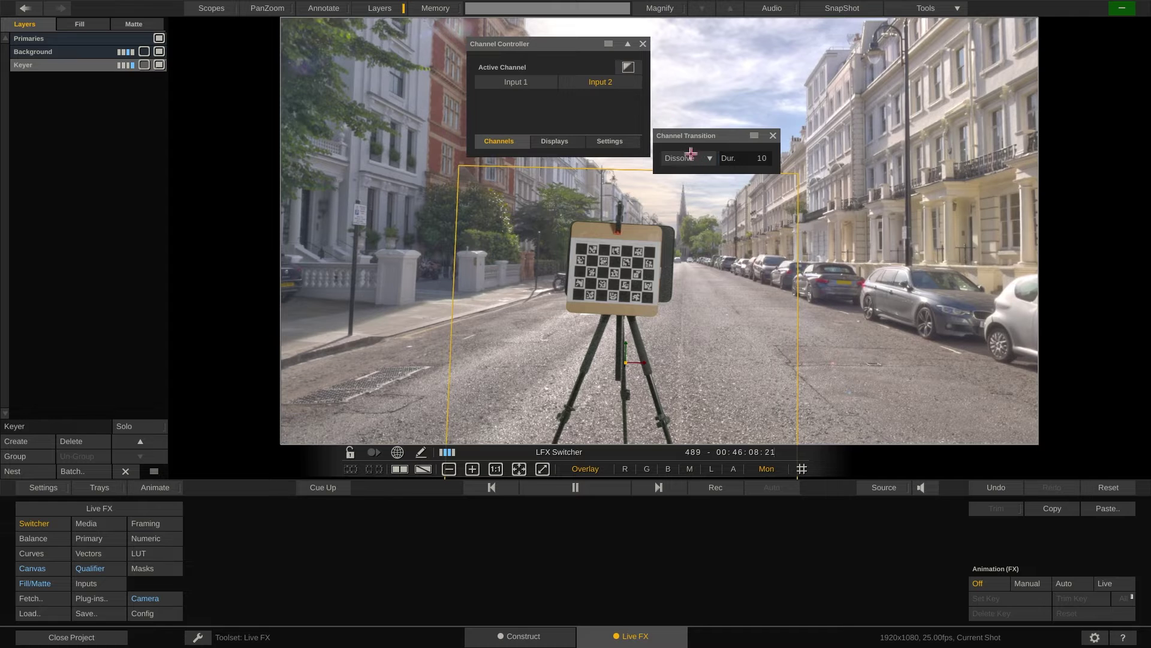
click(691, 153)
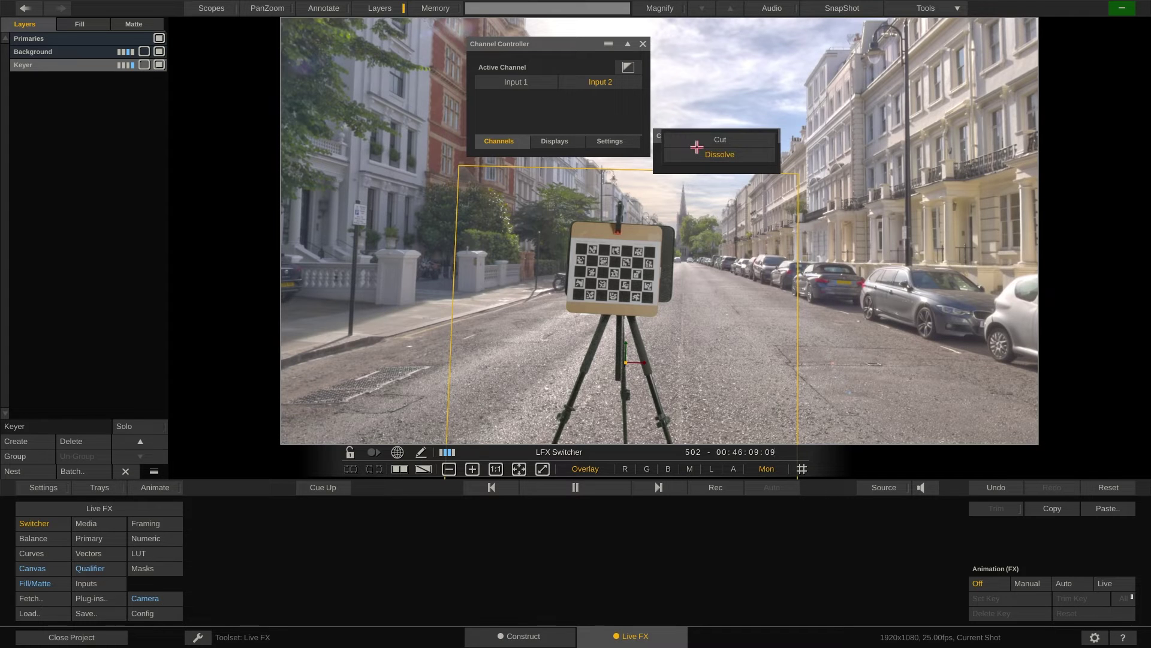
click(760, 142)
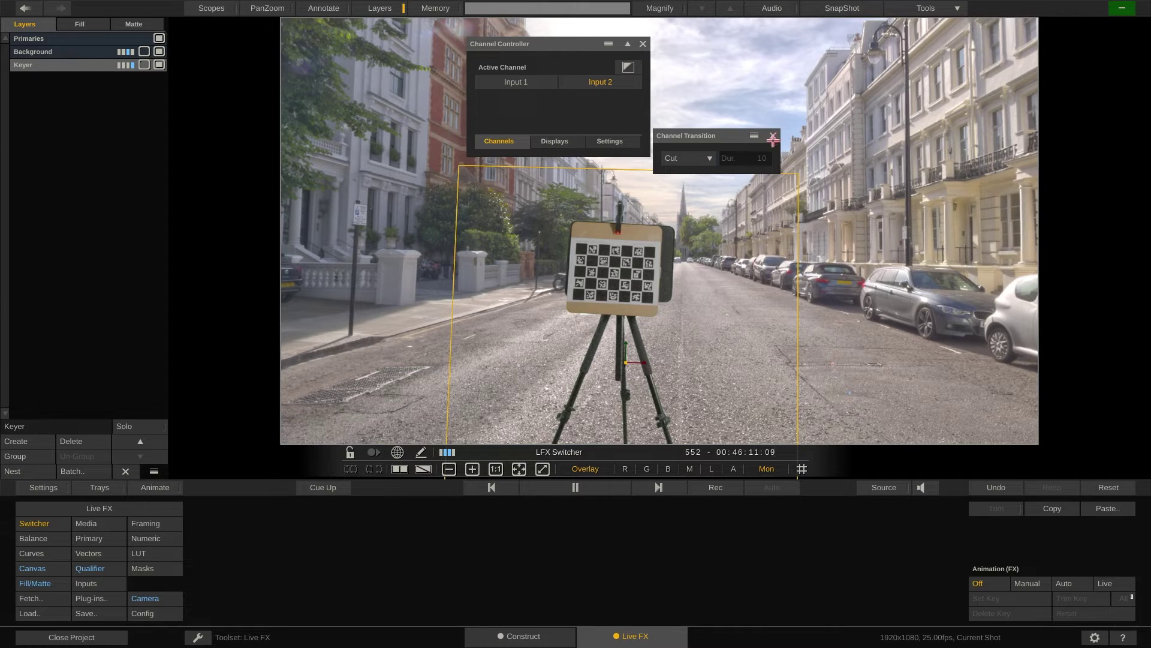
click(773, 136)
click(543, 83)
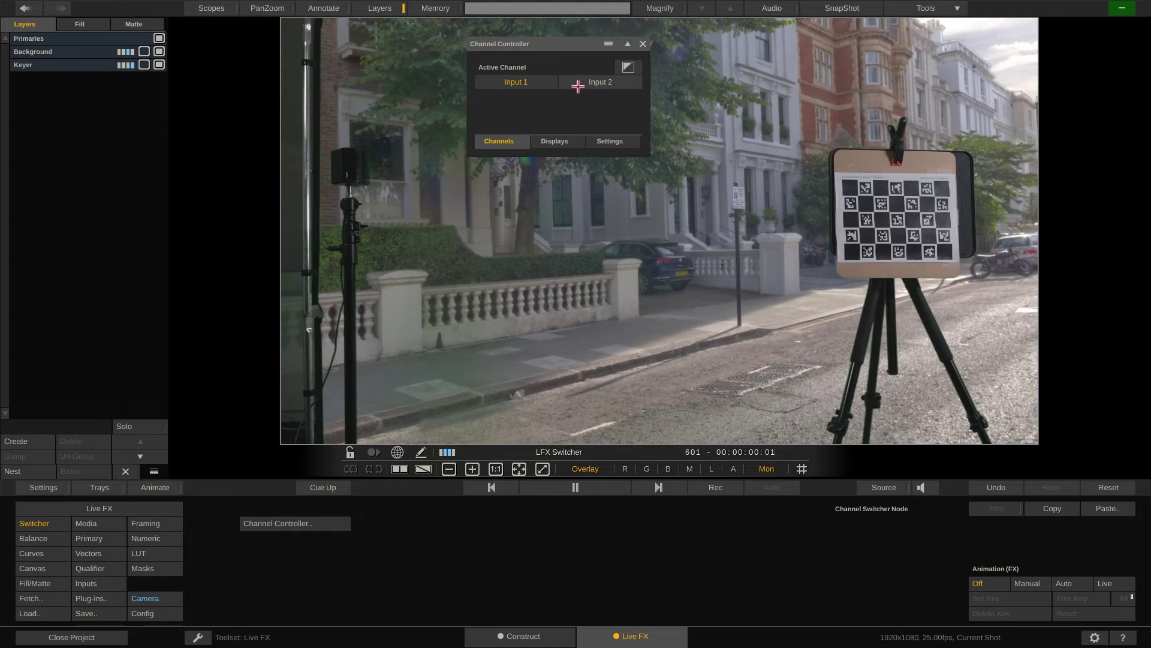
click(574, 84)
click(558, 142)
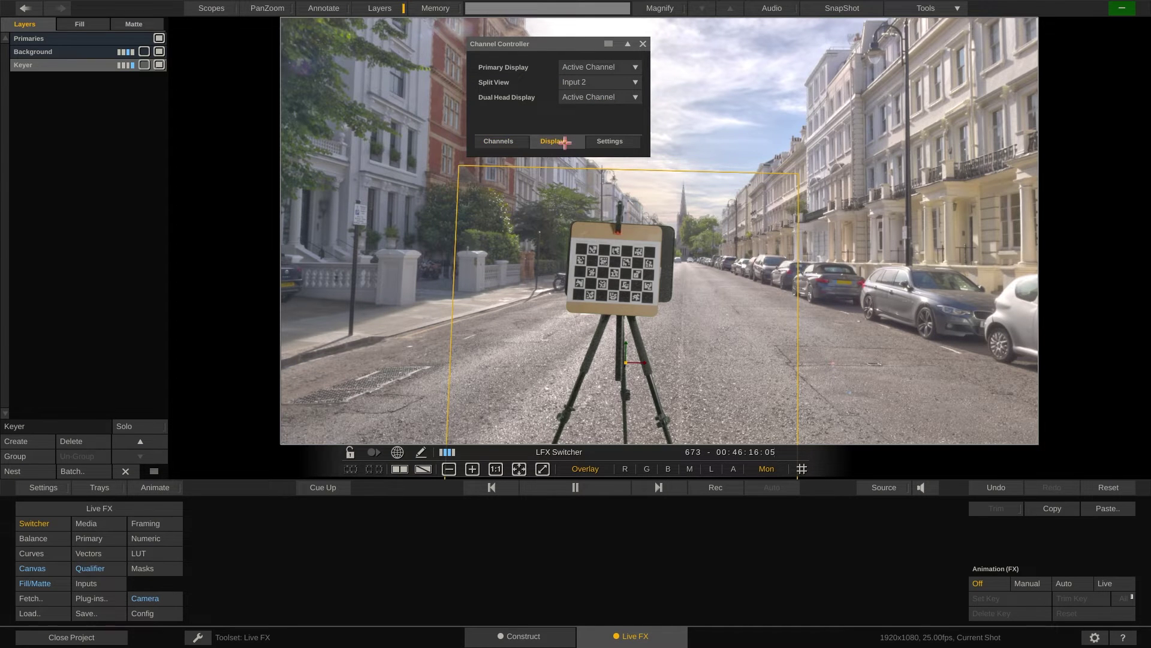
Step: Set the Split View source to Videowall in the Displays settings
click(612, 82)
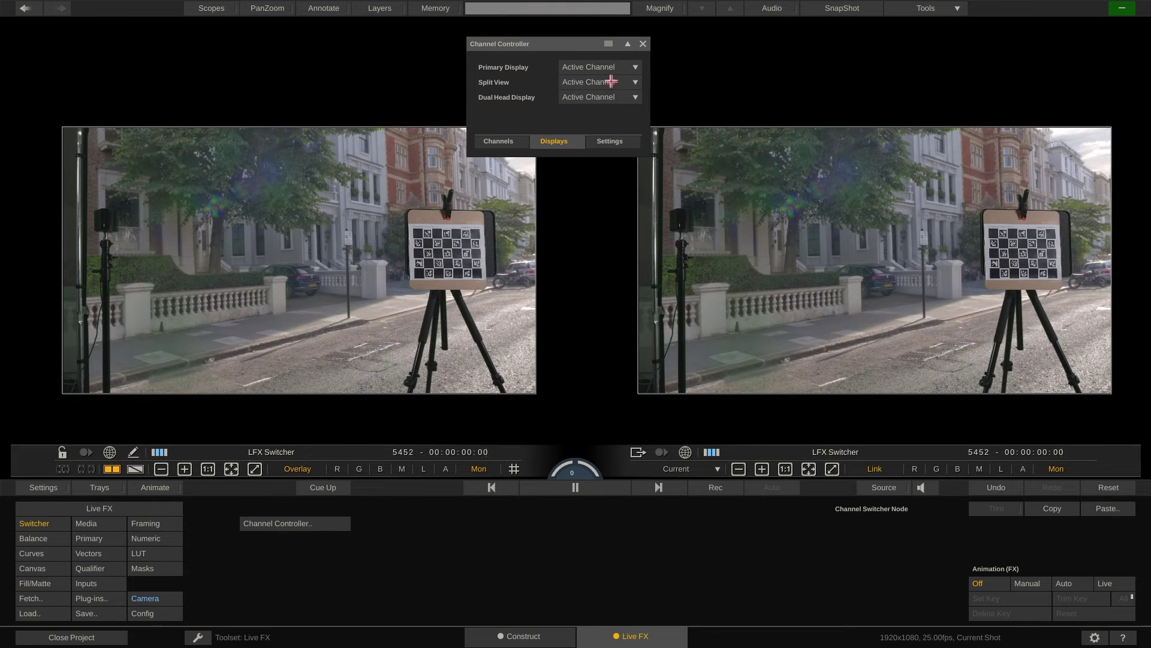
click(612, 82)
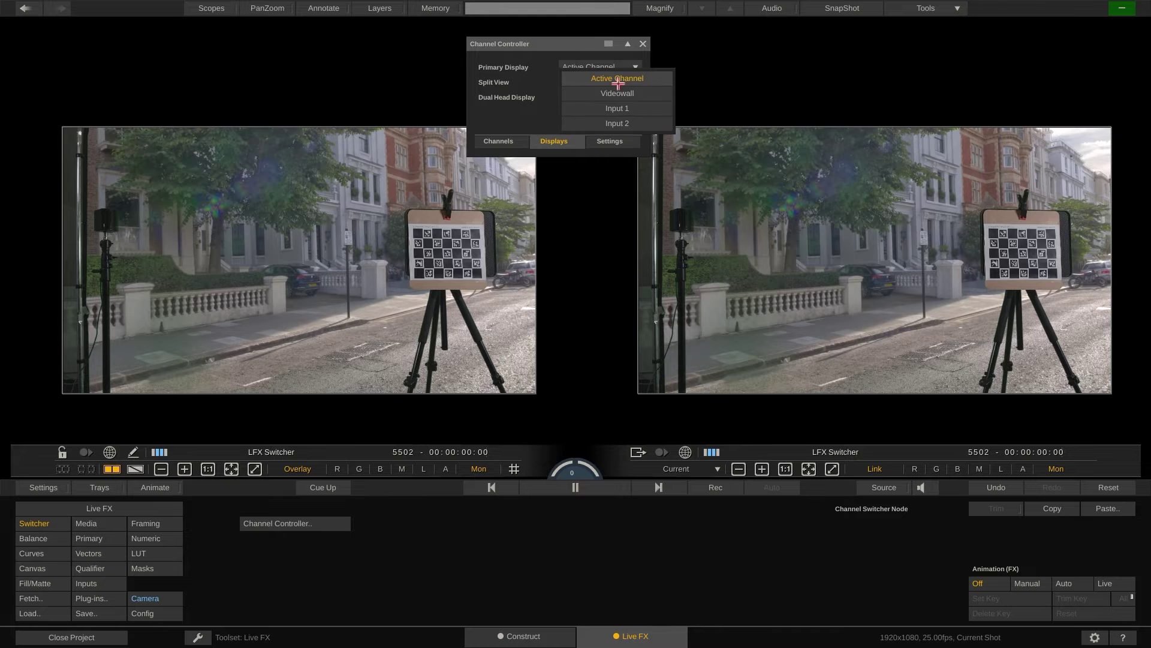
click(620, 92)
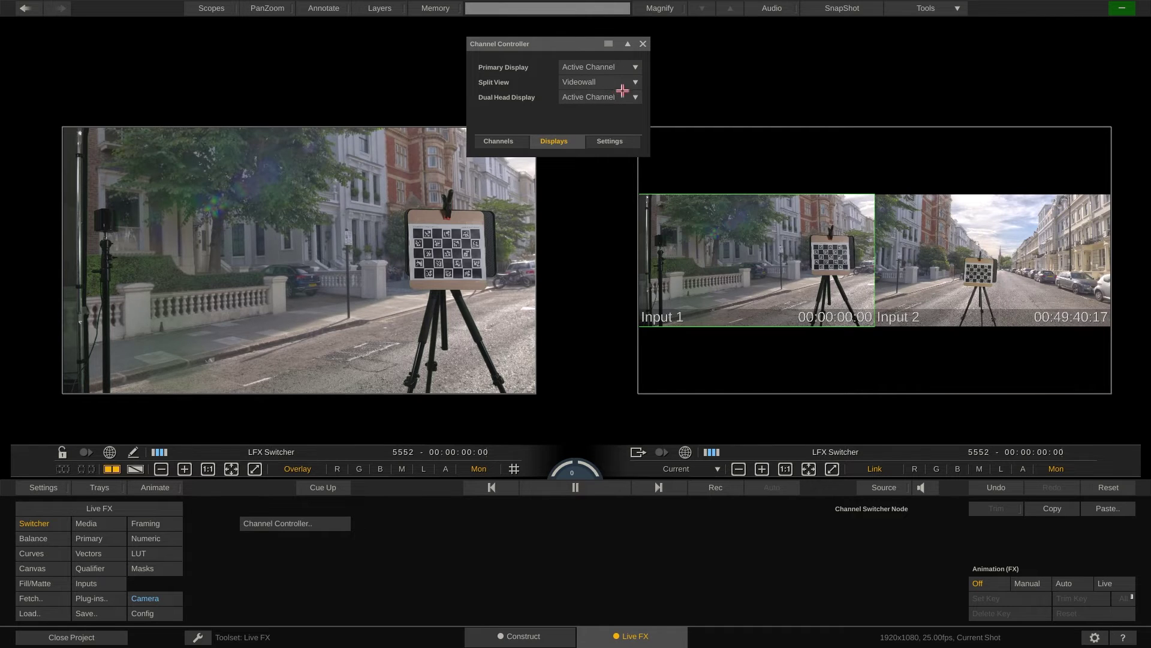
Step: Back in Channels, make Input 1 live and move the Channel Controller aside
click(519, 145)
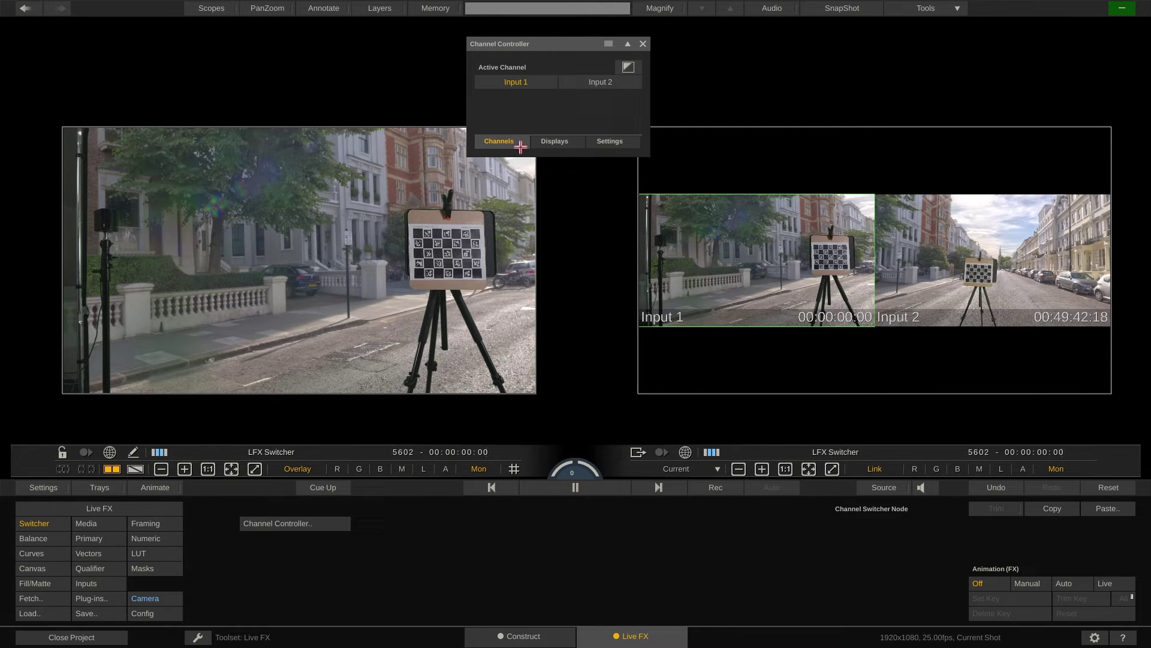
click(581, 82)
click(549, 84)
click(588, 84)
click(546, 84)
drag(609, 45, 787, 71)
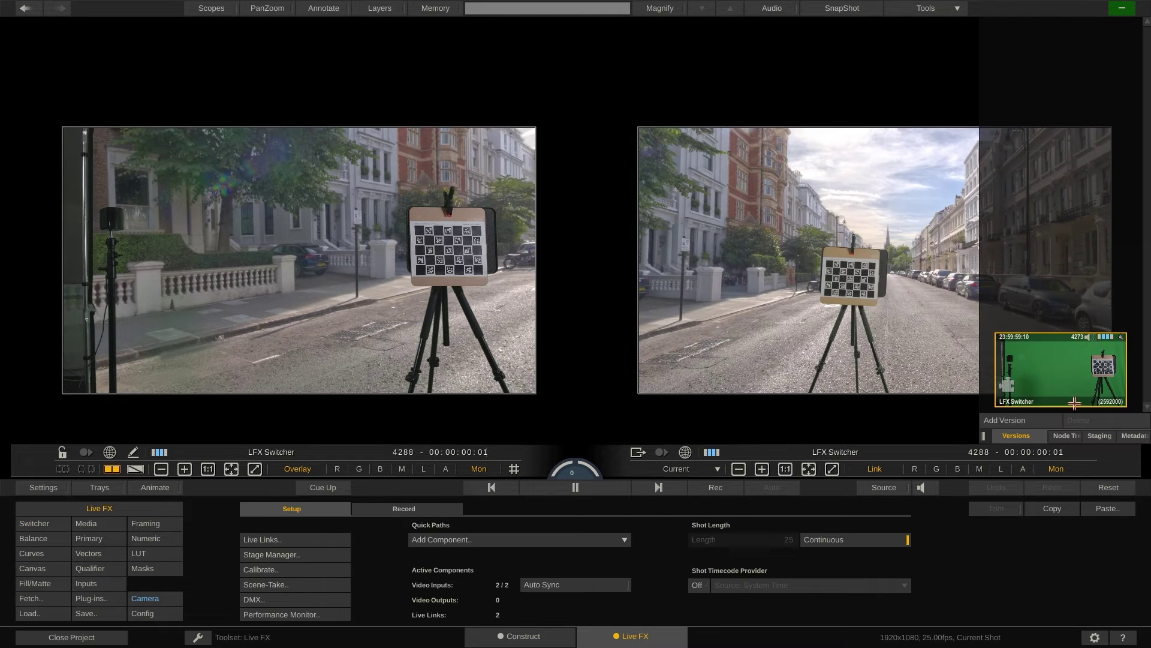
Step: Close the Channel Controller, widen the Node Tree panel, and inspect the SONY[1] and KOMODO[1] nodes
click(1065, 436)
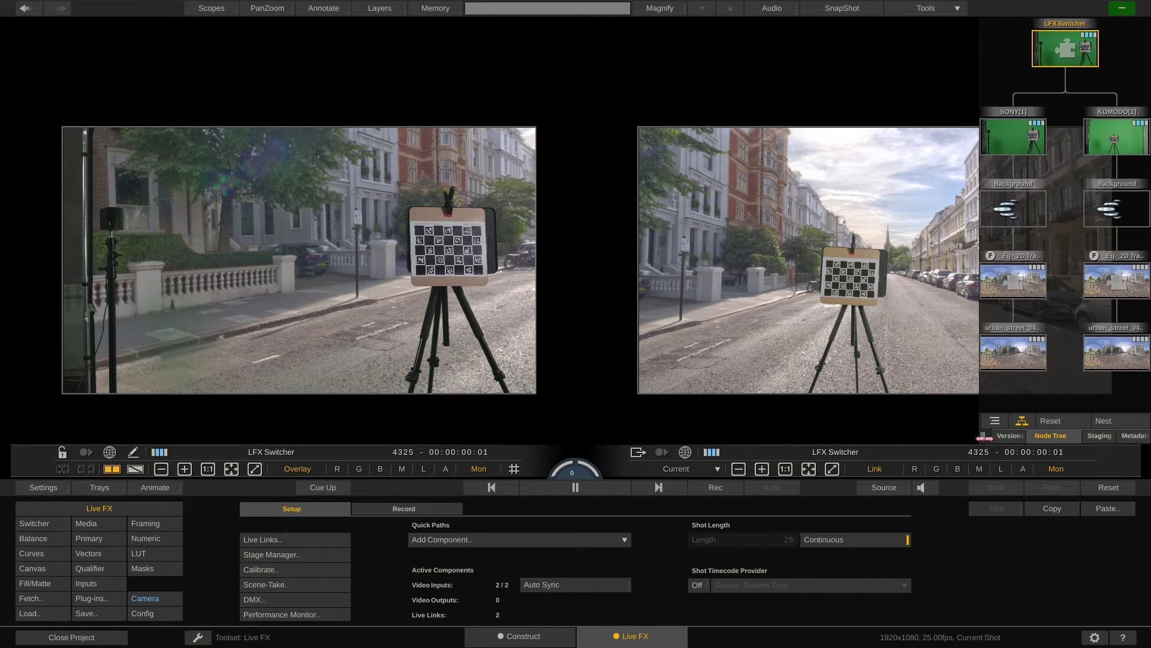
drag(984, 437, 853, 437)
click(949, 137)
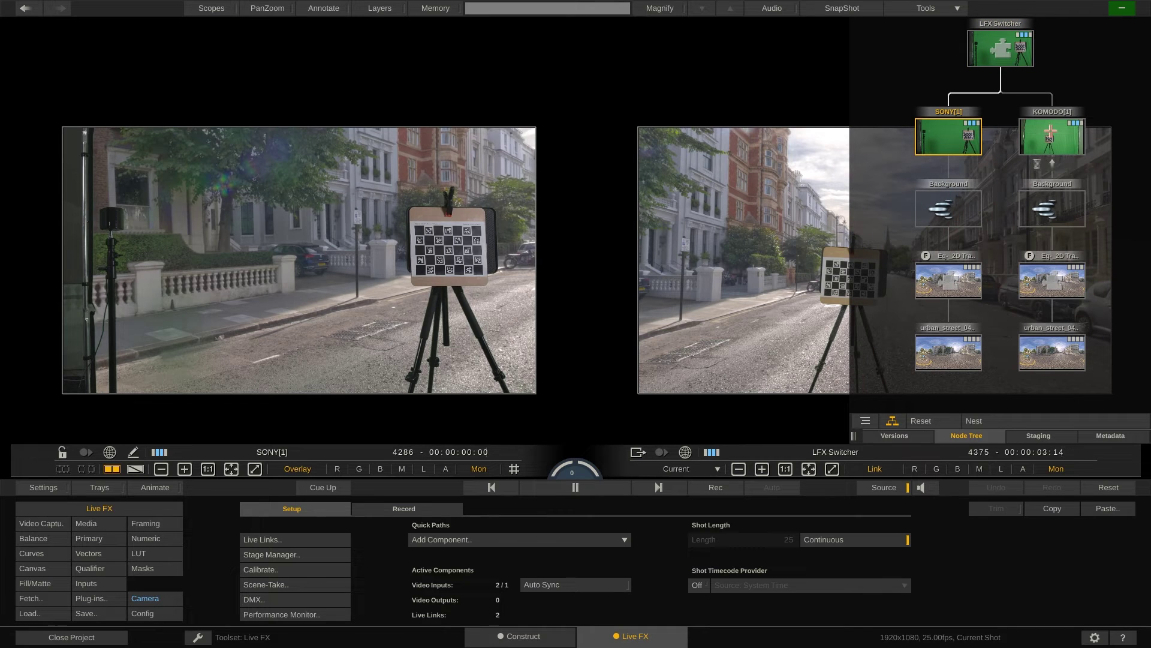
click(1051, 133)
click(964, 144)
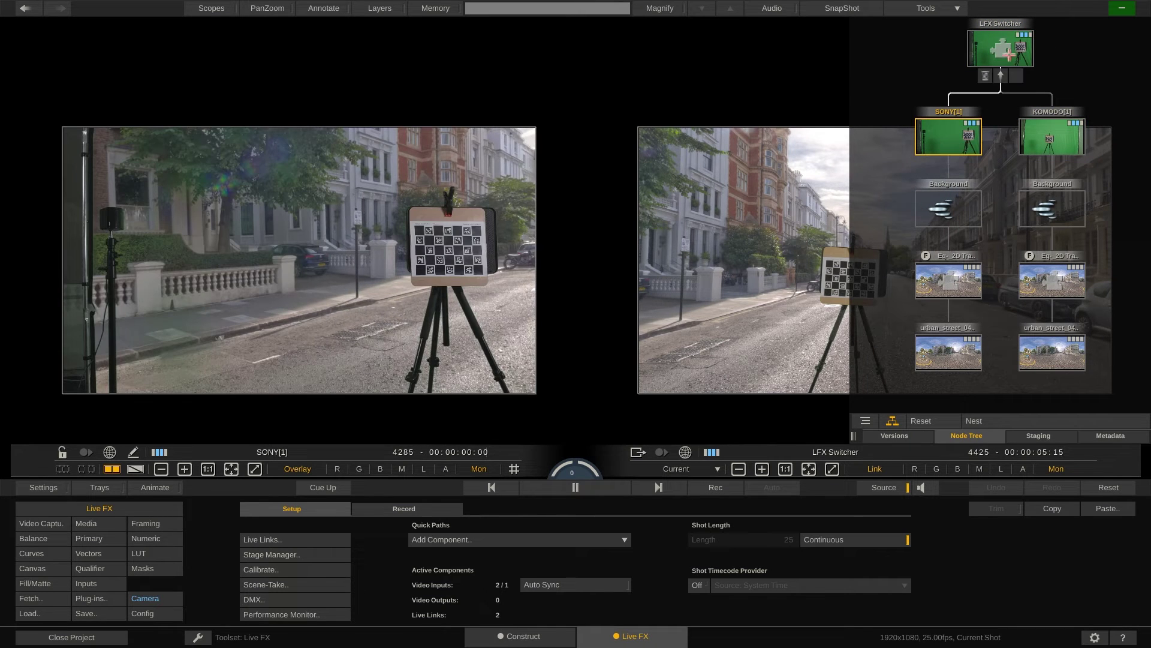
drag(850, 433, 859, 432)
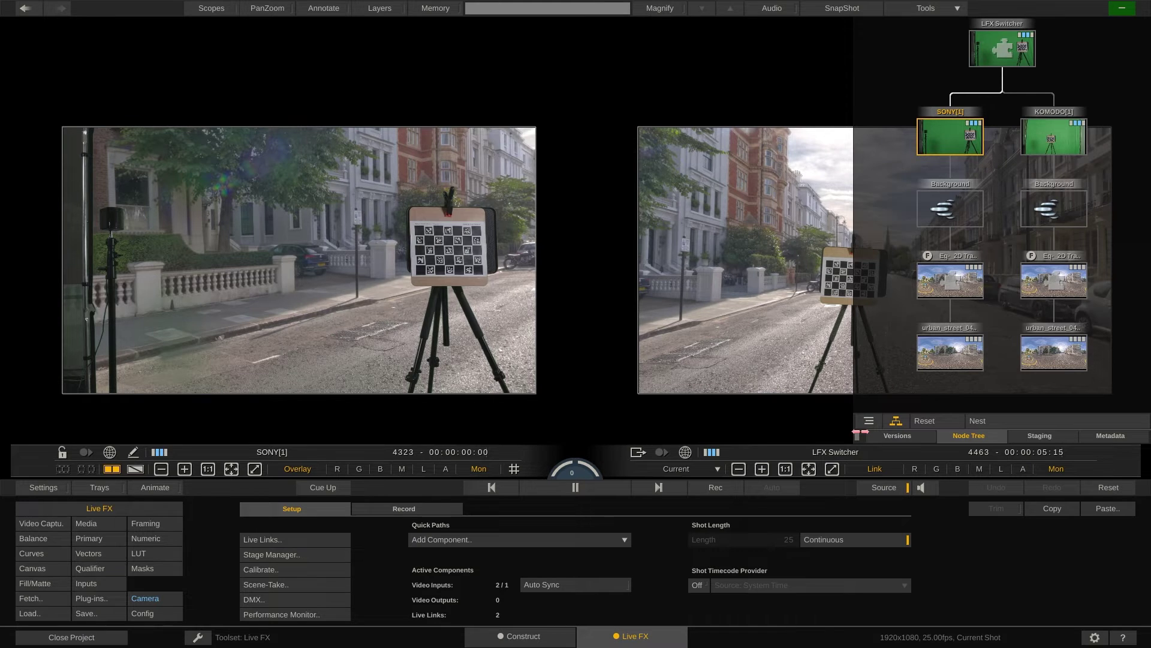
Step: In the Construct page's Elements view, import urban_street_04_8k.jpg as a new clip
key(Escape)
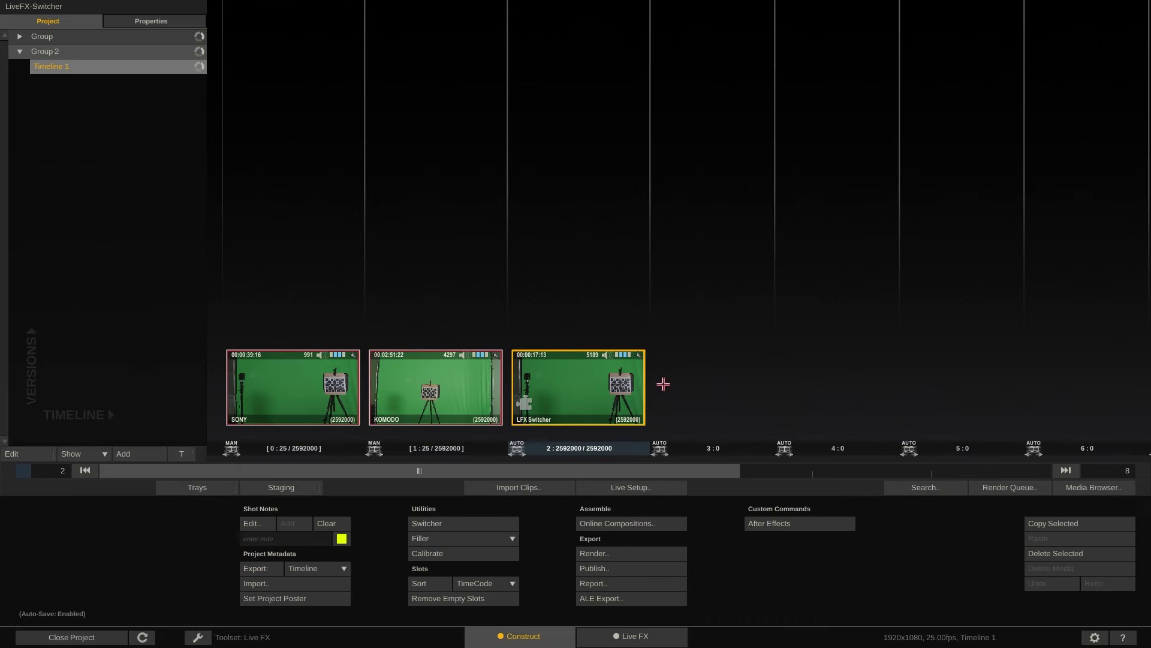
click(304, 489)
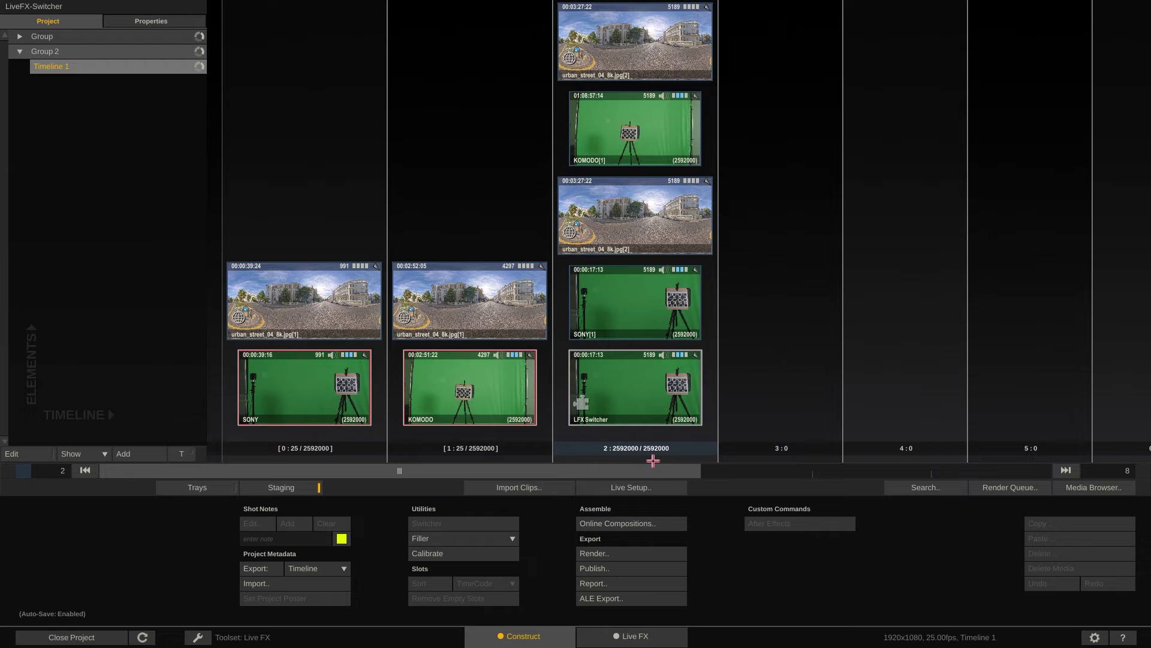
click(533, 487)
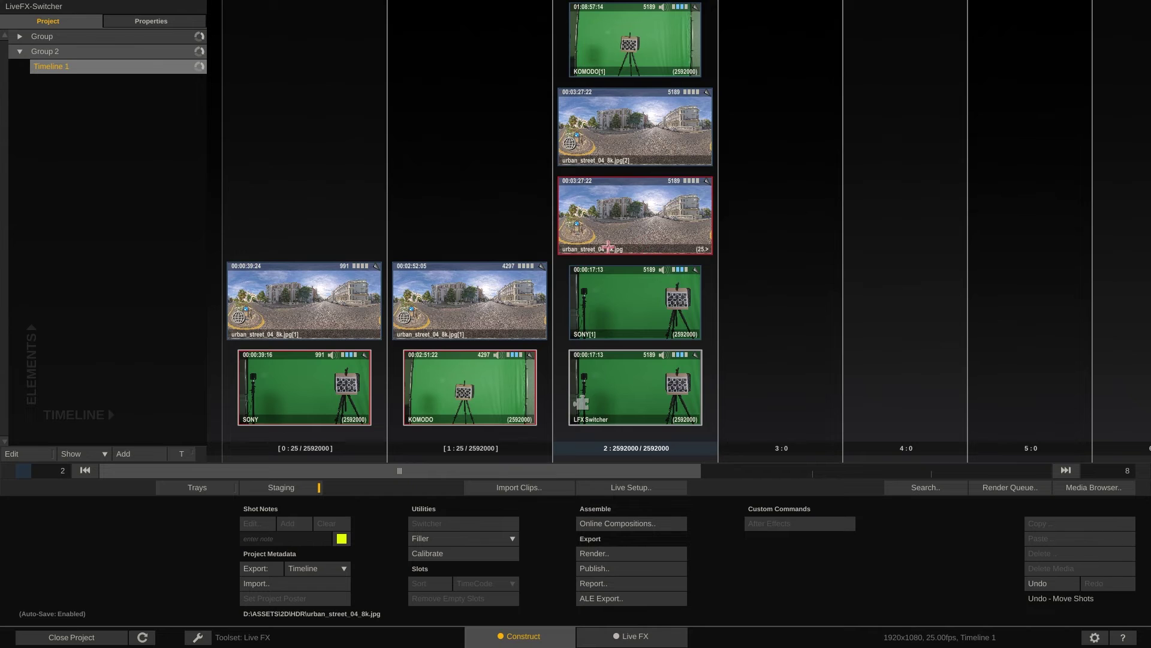
Step: Rename the imported street panorama shot to BG in Shot Properties
double_click(606, 246)
click(646, 220)
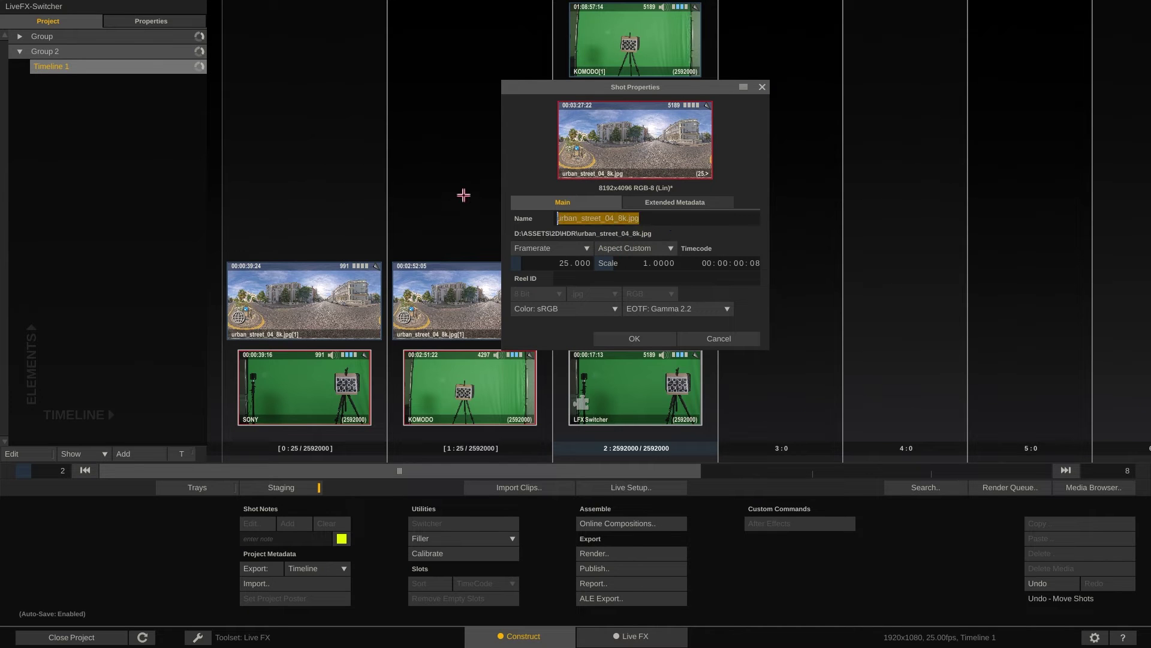
text(BG)
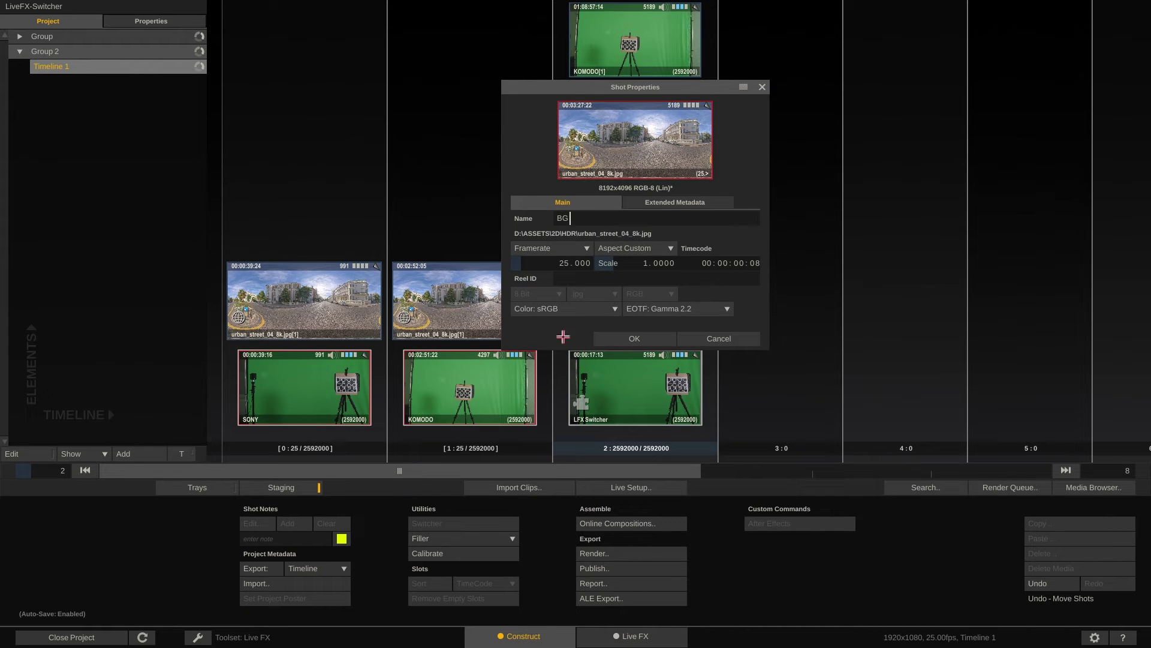
click(607, 339)
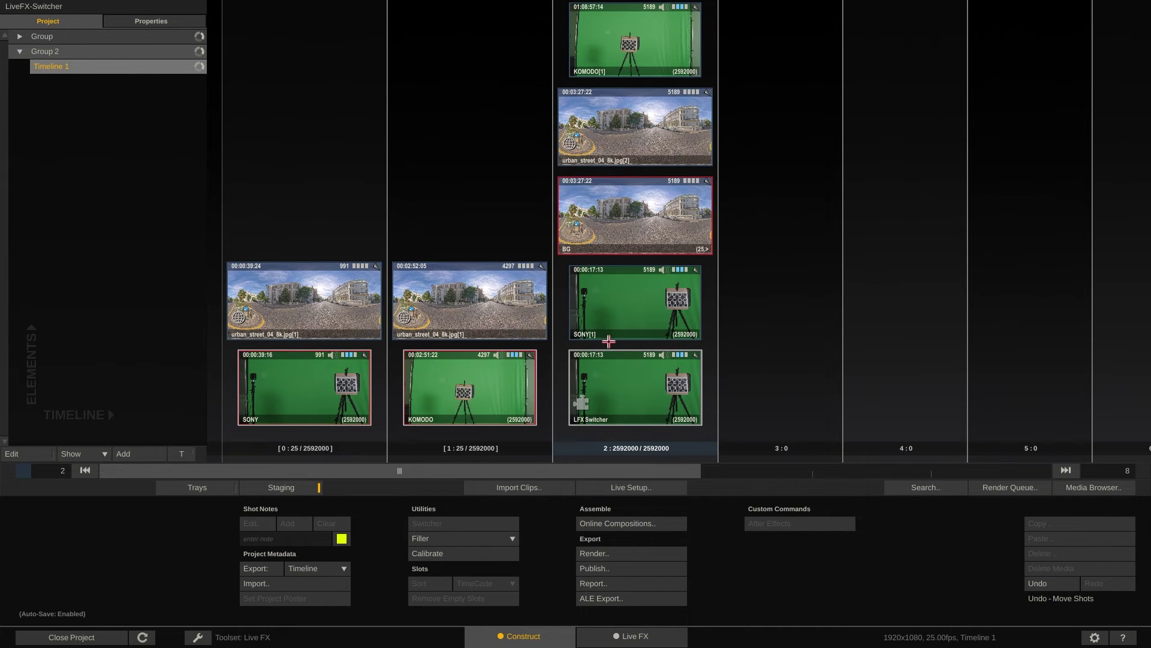
Step: Open the LFX Switcher shot and drag BG onto the first urban_street node
double_click(627, 401)
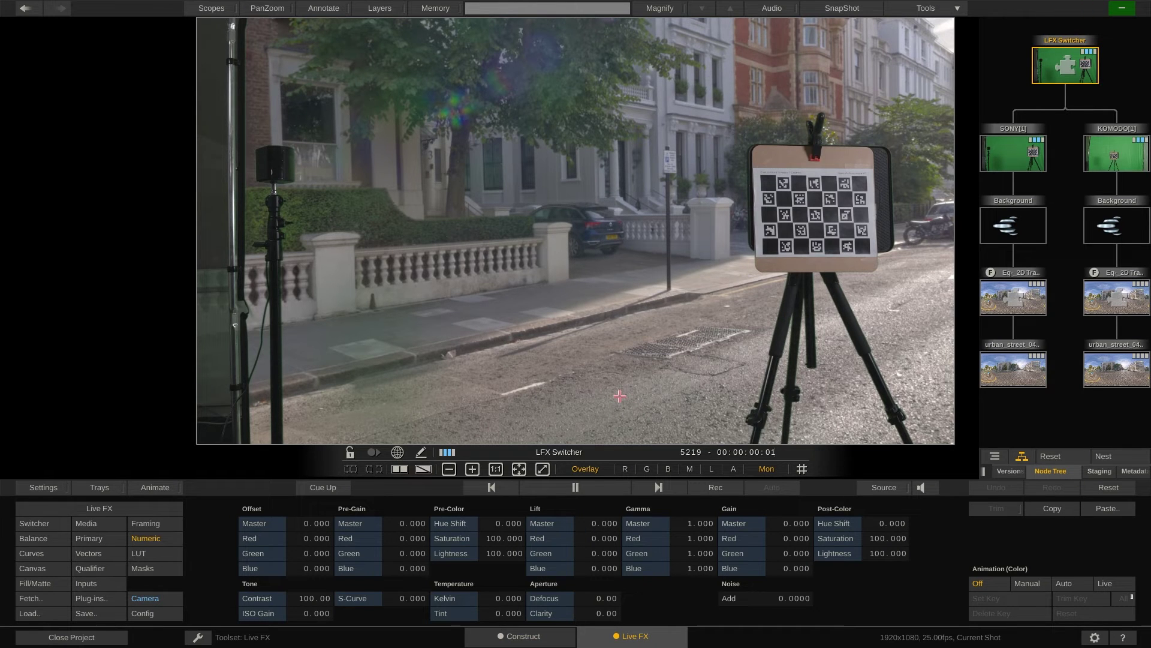
click(1009, 472)
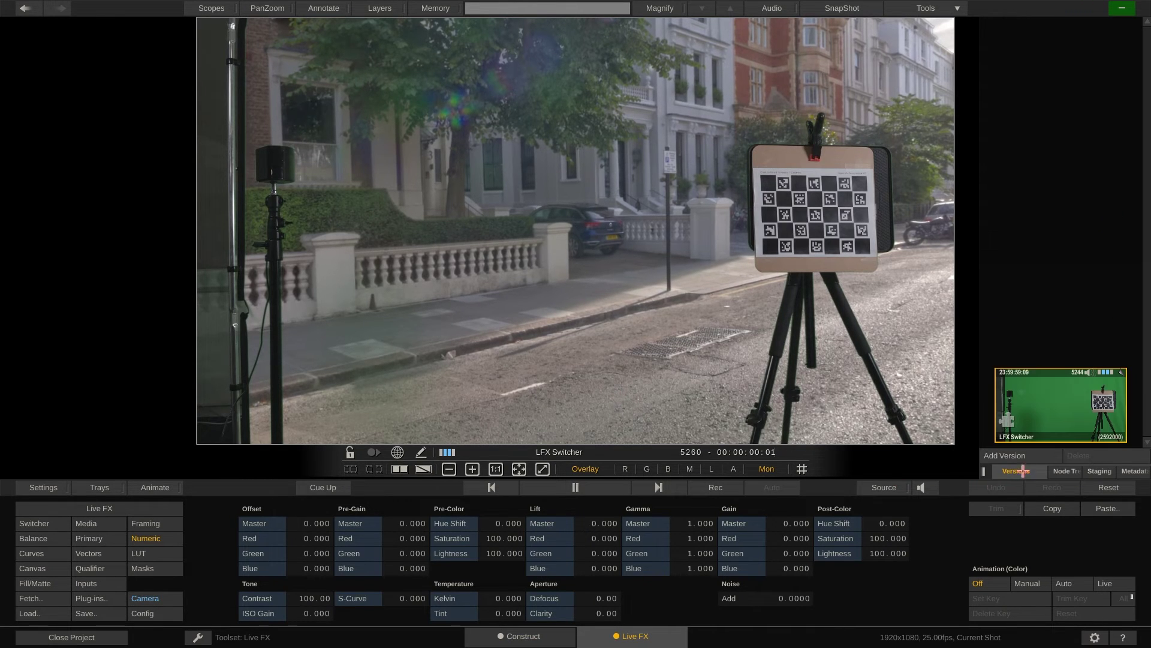
drag(983, 471, 899, 471)
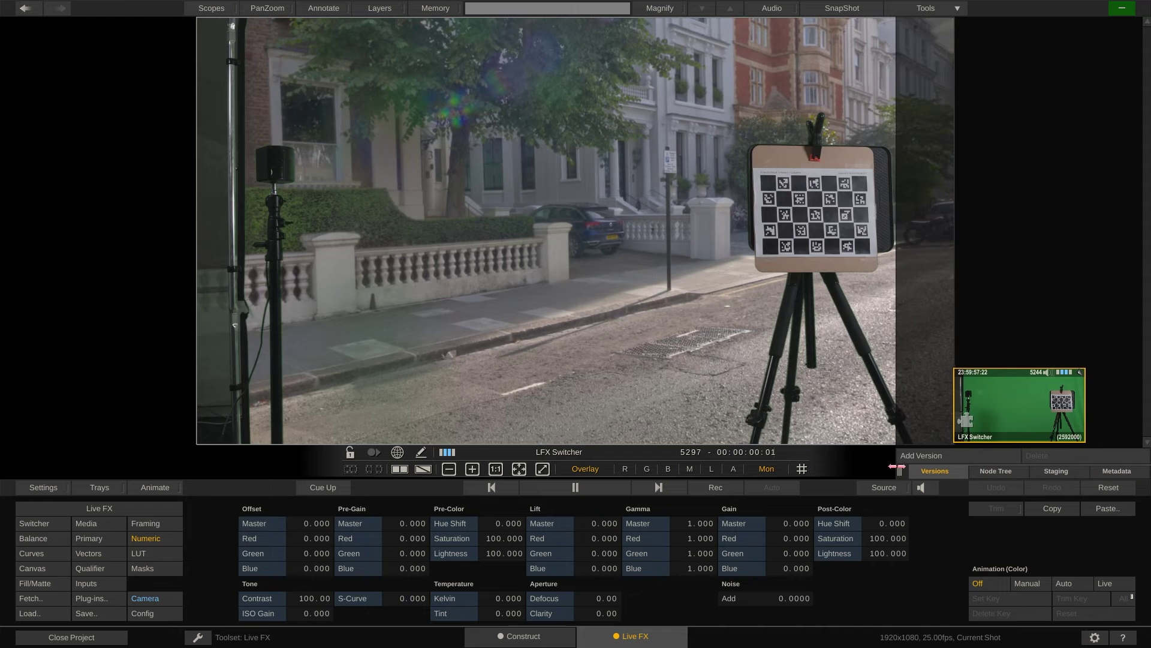
click(1079, 471)
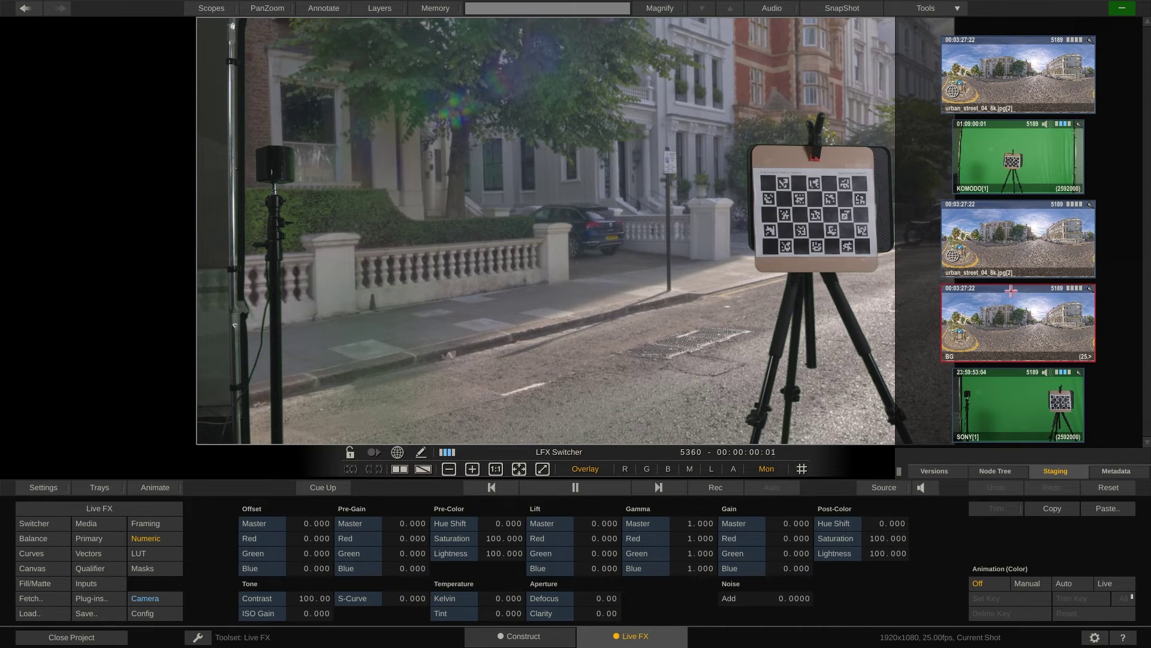
drag(1011, 291, 952, 350)
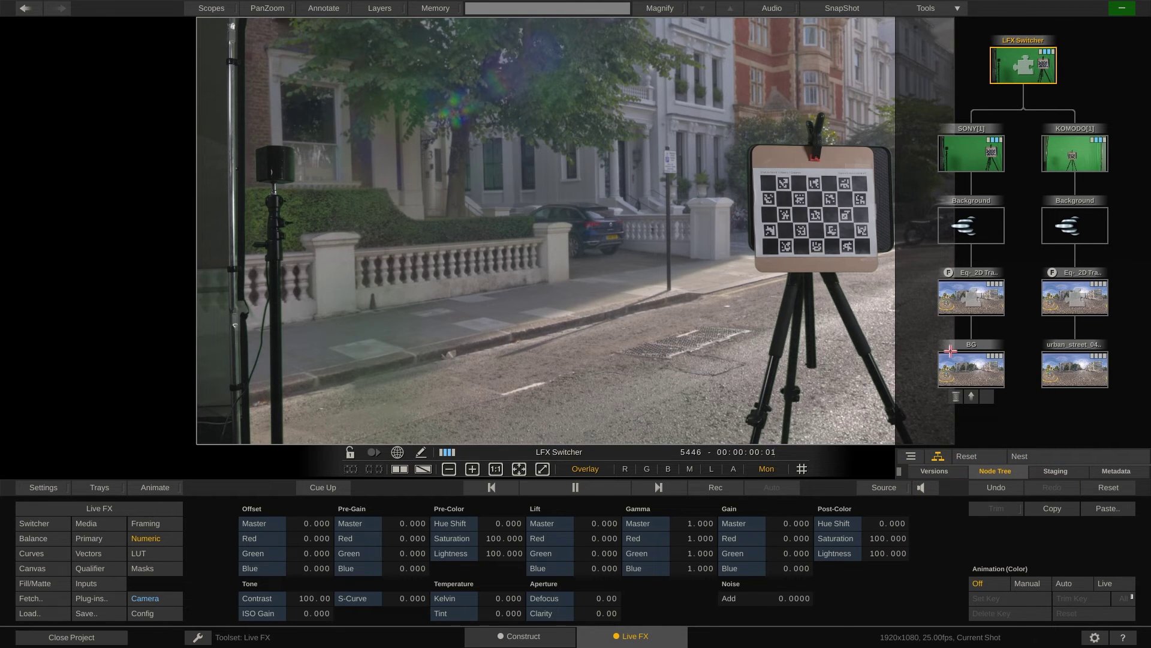
Step: Replace the second urban_street image node with BG as well
click(1067, 470)
drag(1043, 334, 1061, 363)
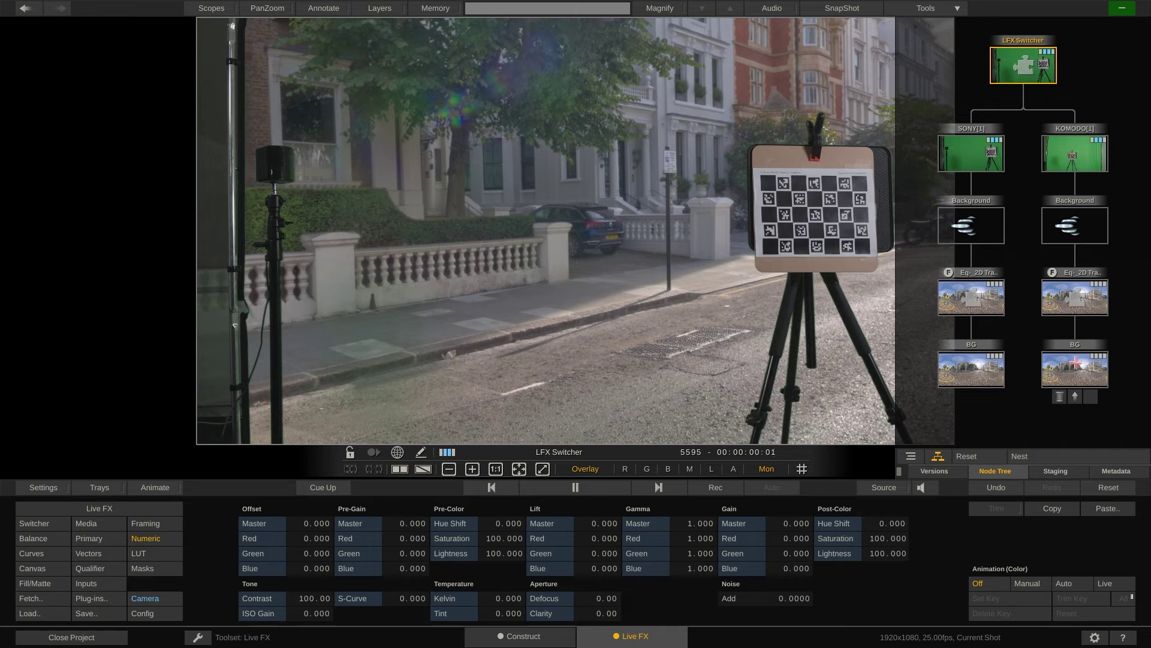
mouse_move(961, 365)
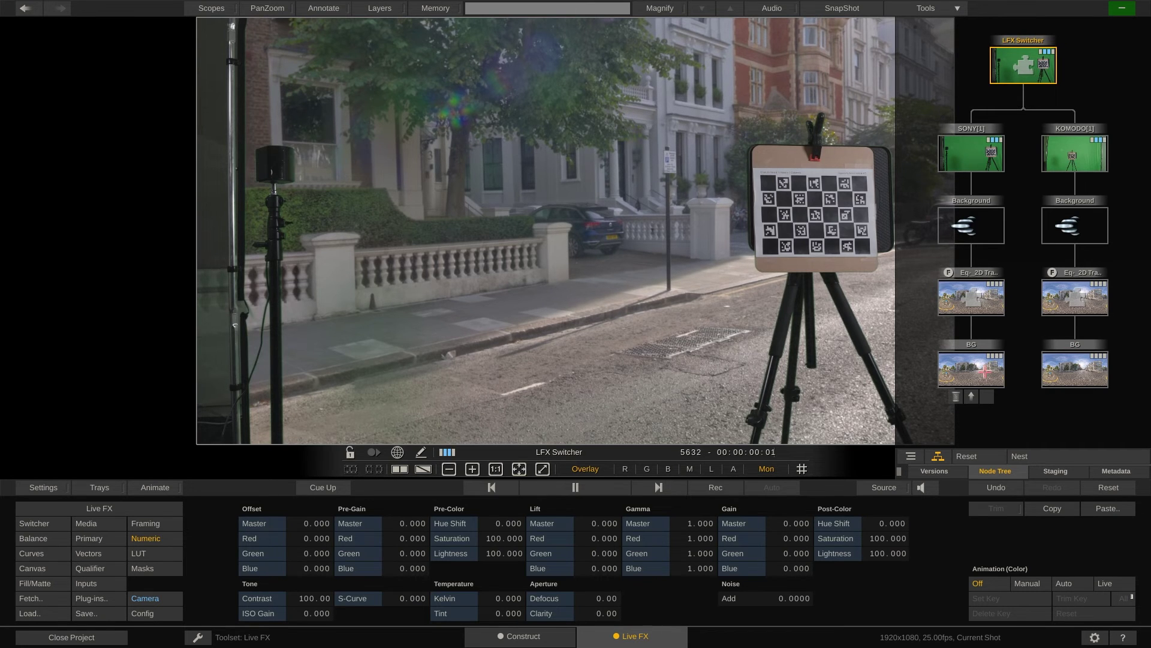
Step: Grade BG: Lift Master −27.223, Gamma Master 1.065, Red 0.839, Blue 1.129, Gain Master 29.207
click(985, 372)
drag(705, 521, 699, 512)
mouse_move(607, 521)
mouse_down()
mouse_move(576, 521)
mouse_move(596, 514)
mouse_up()
drag(693, 541, 693, 568)
drag(793, 524, 802, 533)
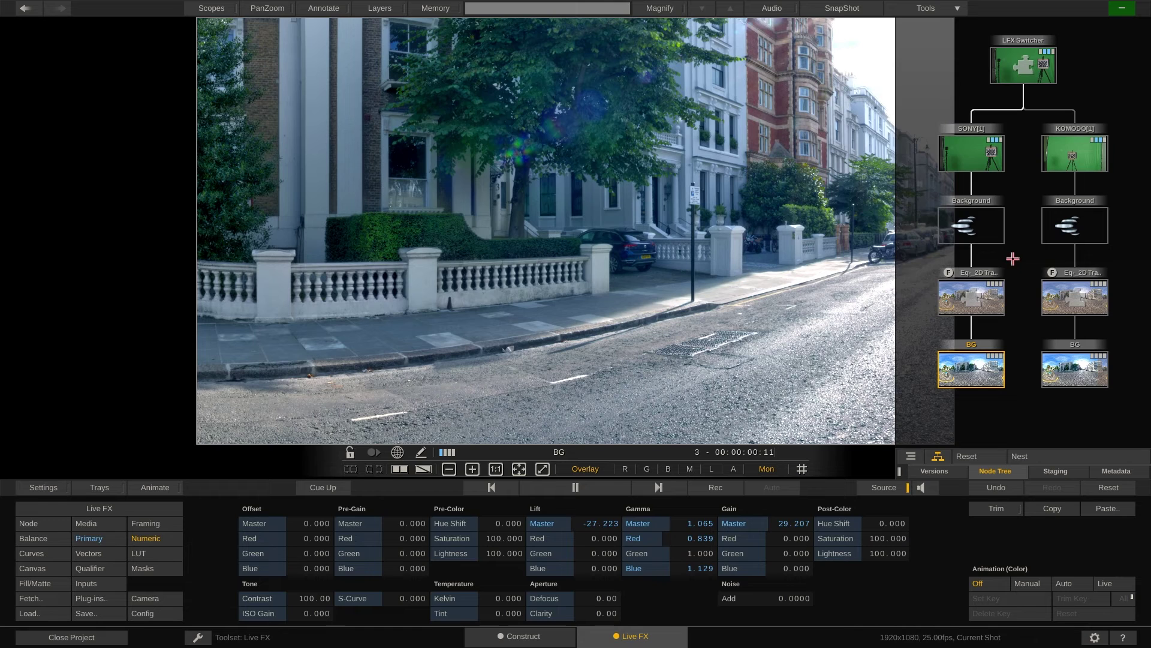
Step: Check the SONY[1] and KOMODO[1] composites over the graded BG background
click(978, 157)
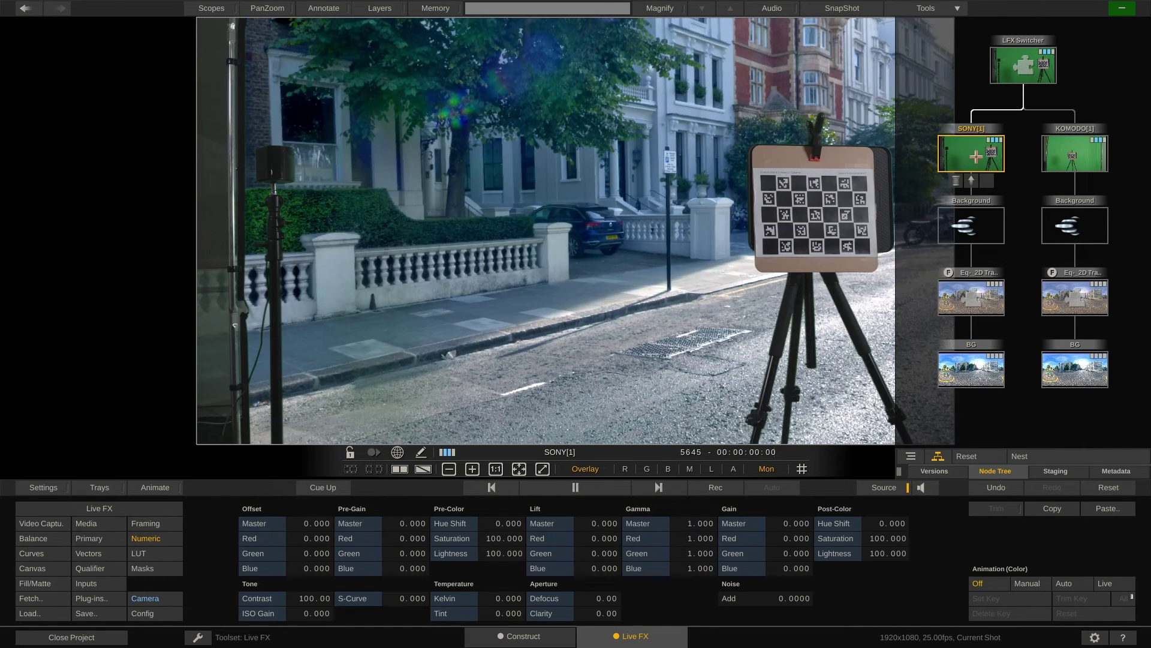
click(1075, 157)
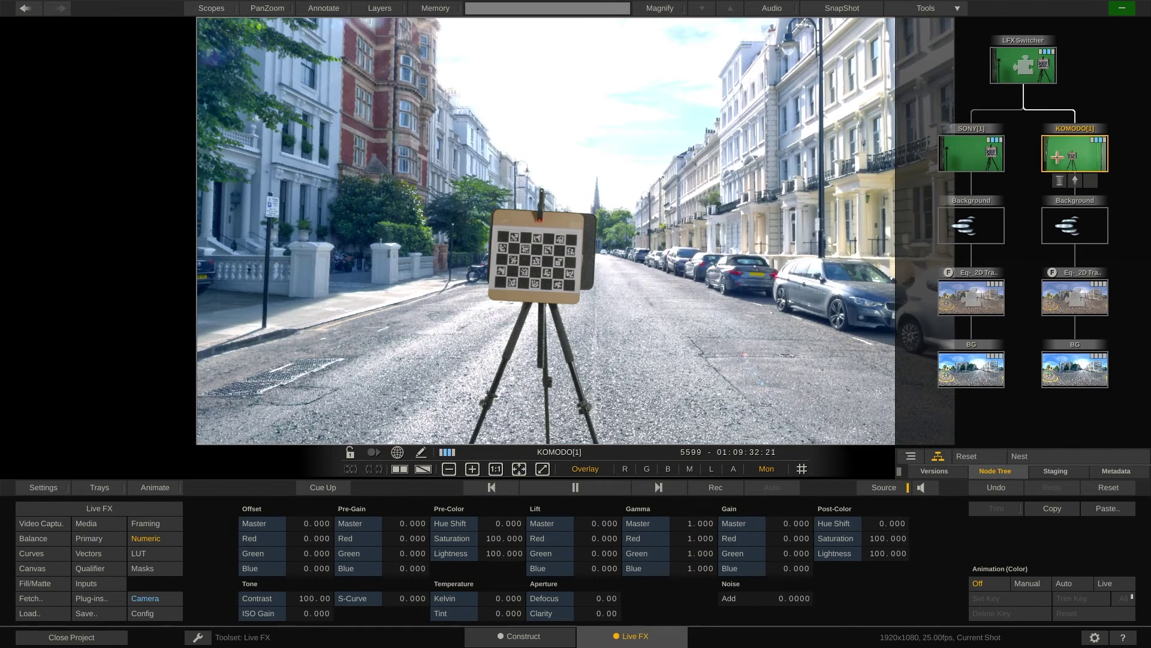
click(961, 155)
click(1073, 157)
Step: Turn on side-by-side dual viewers showing the LFX Switcher output
key(F3)
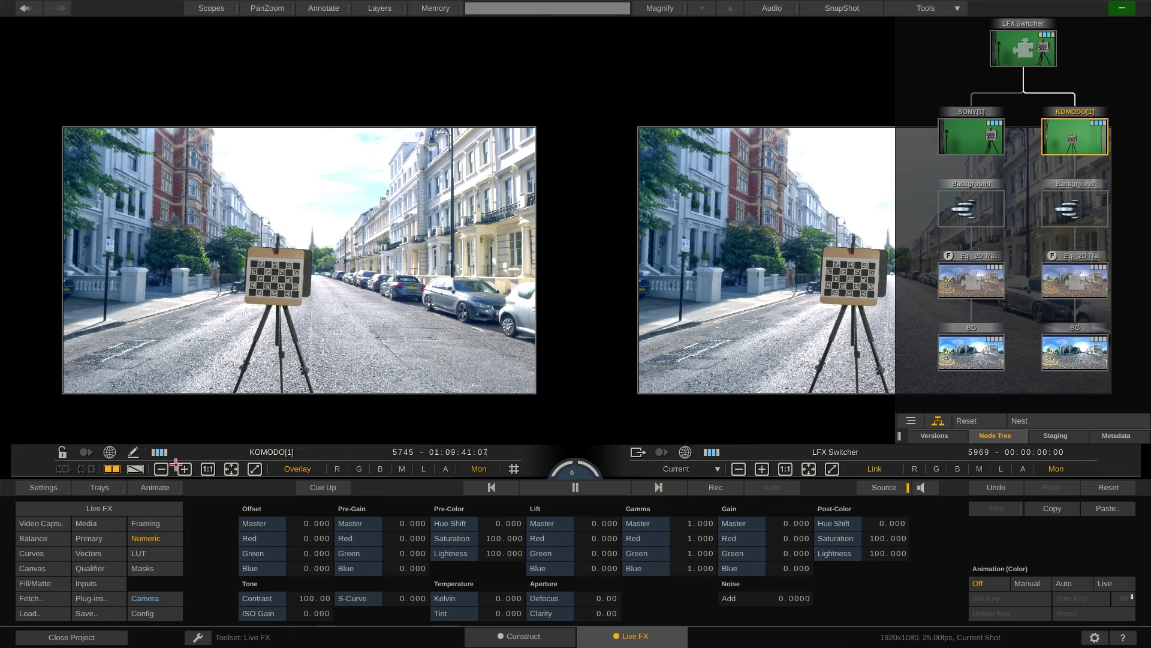
click(1023, 54)
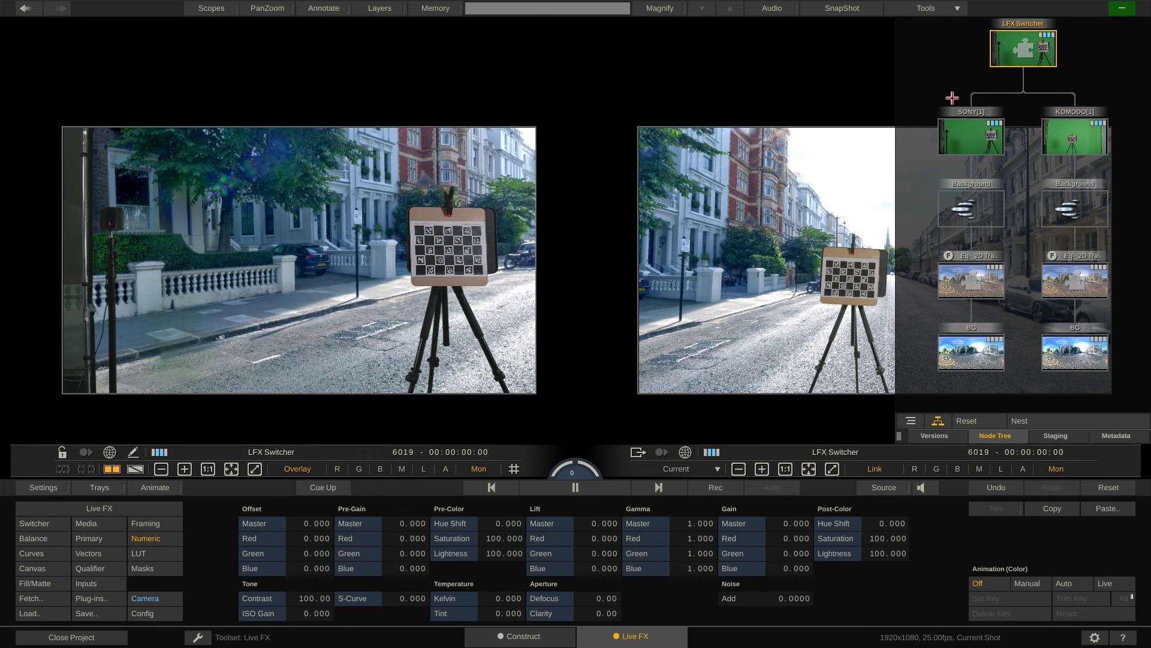